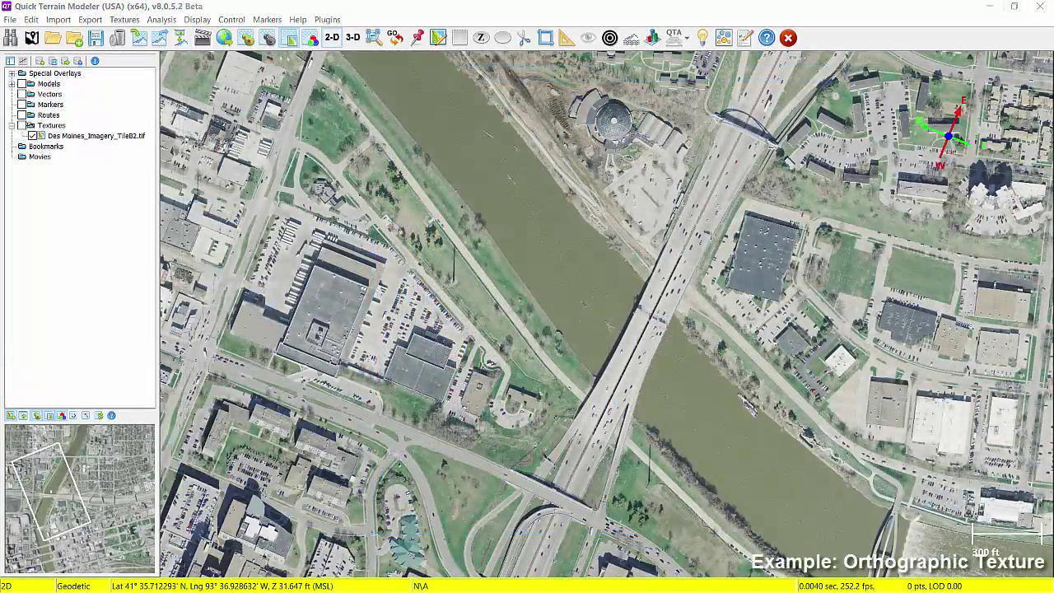
- Zoom into the textured aerial map and pan along the river, then west across the city blocks
scroll(565, 335, "up", 2)
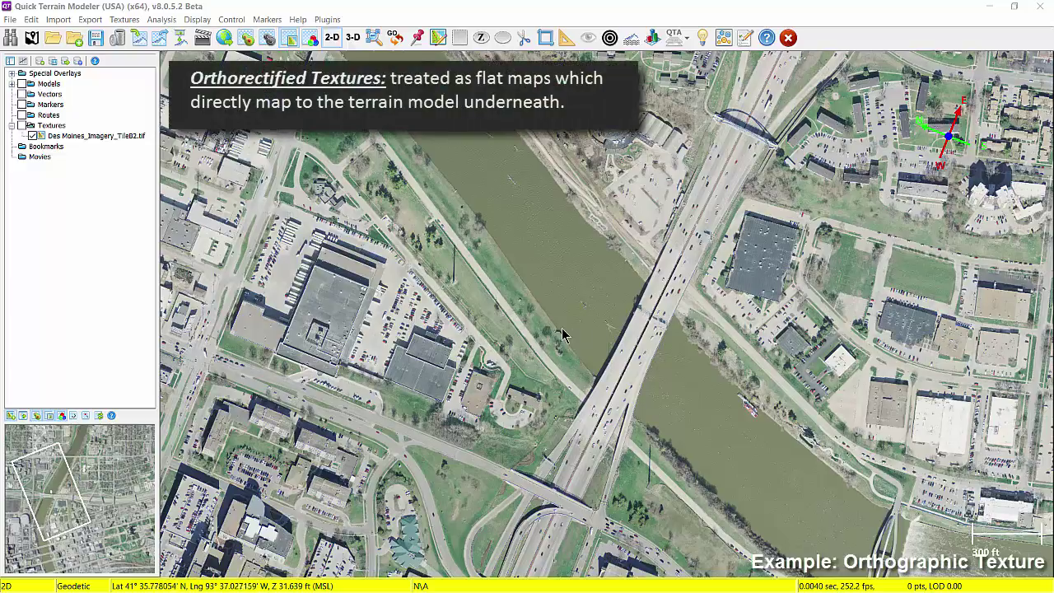
scroll(563, 334, "up", 2)
scroll(572, 339, "up", 2)
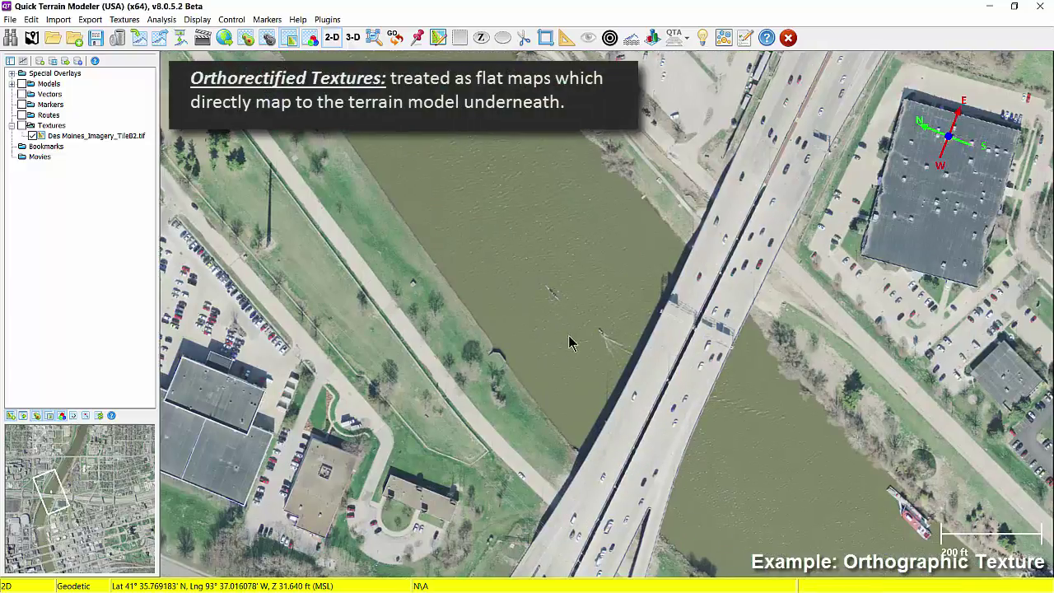
left_click_drag(544, 335, 564, 159)
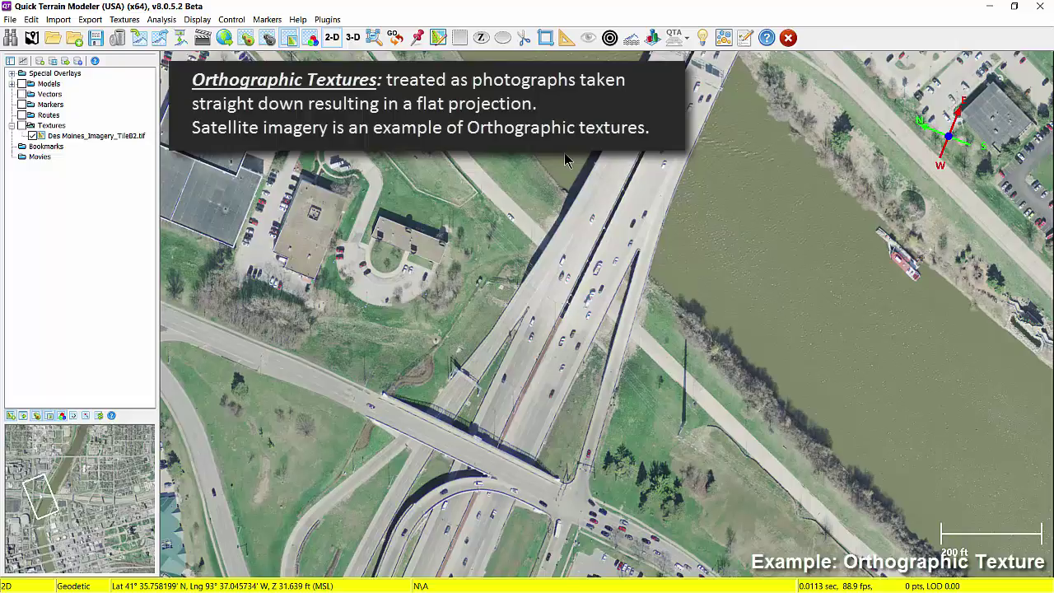
left_click_drag(565, 159, 754, 140)
left_click_drag(327, 120, 666, 118)
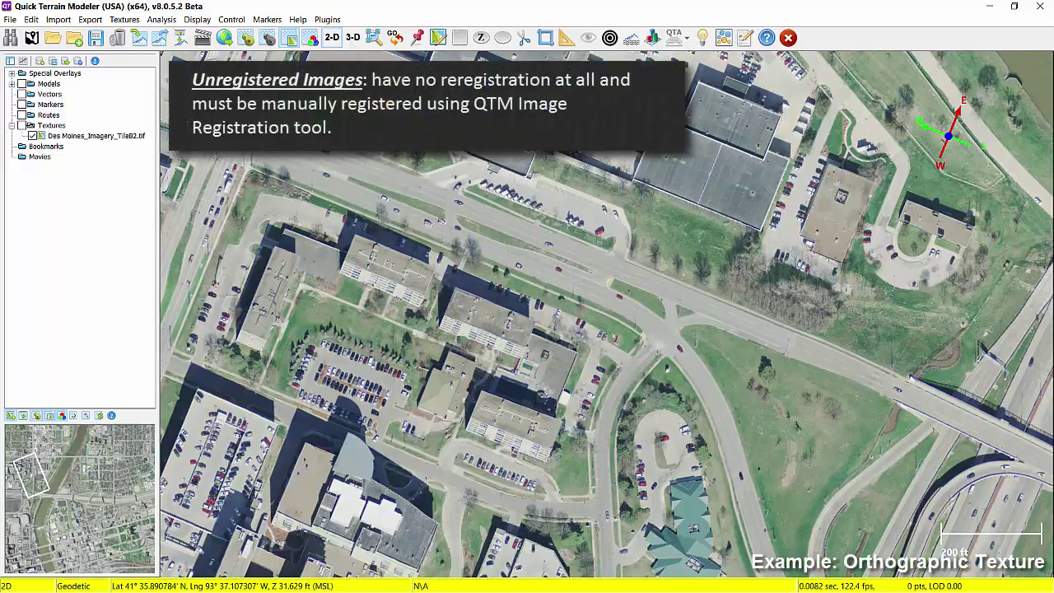
scroll(449, 202, "up", 2)
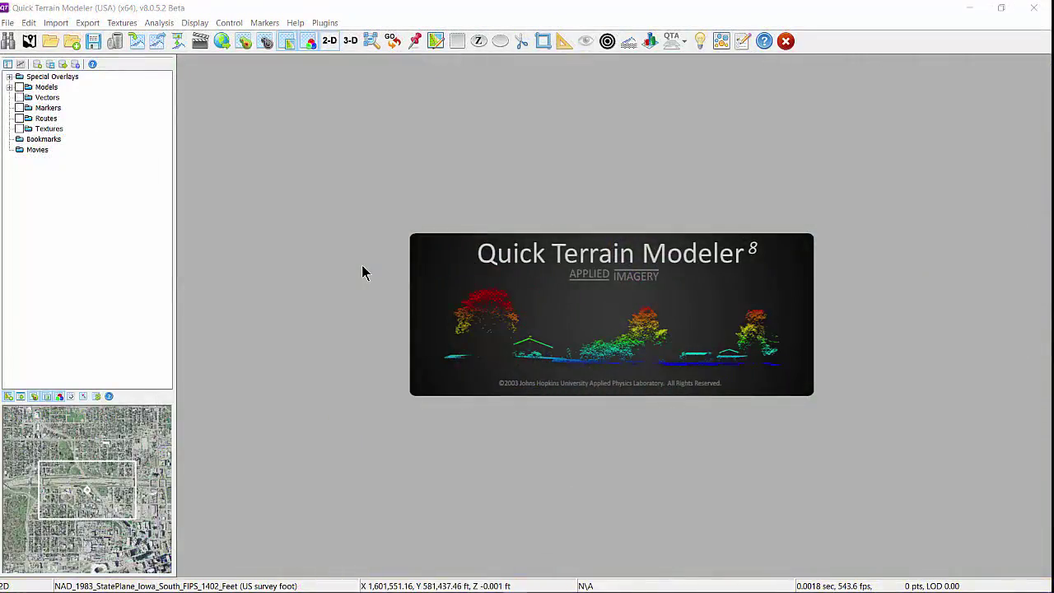
- Load Des Moines_Imagery_TileB2.tif as the map texture
left_click(177, 42)
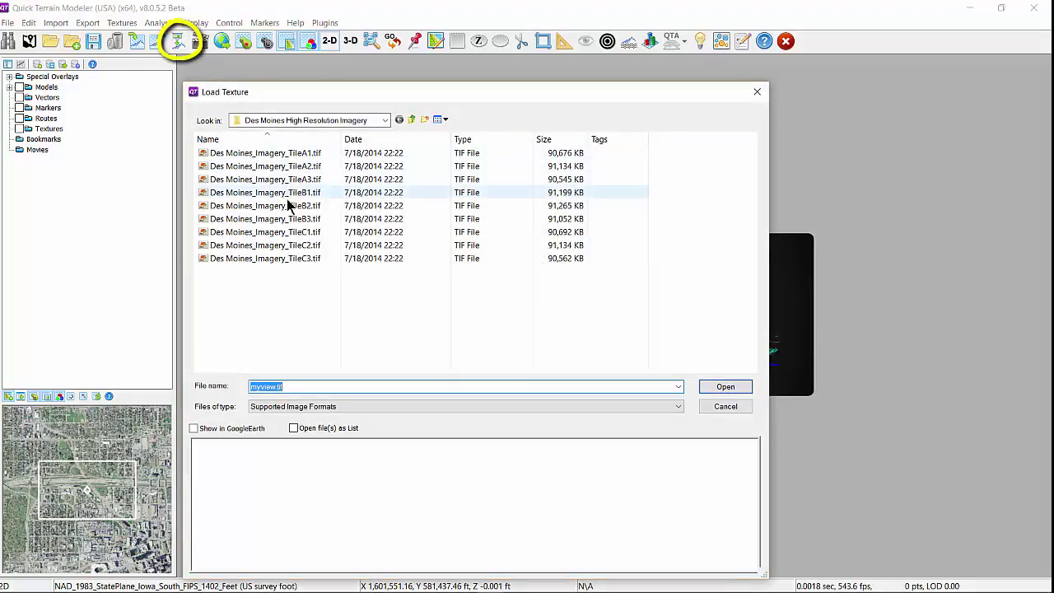
left_click(287, 206)
left_click(706, 386)
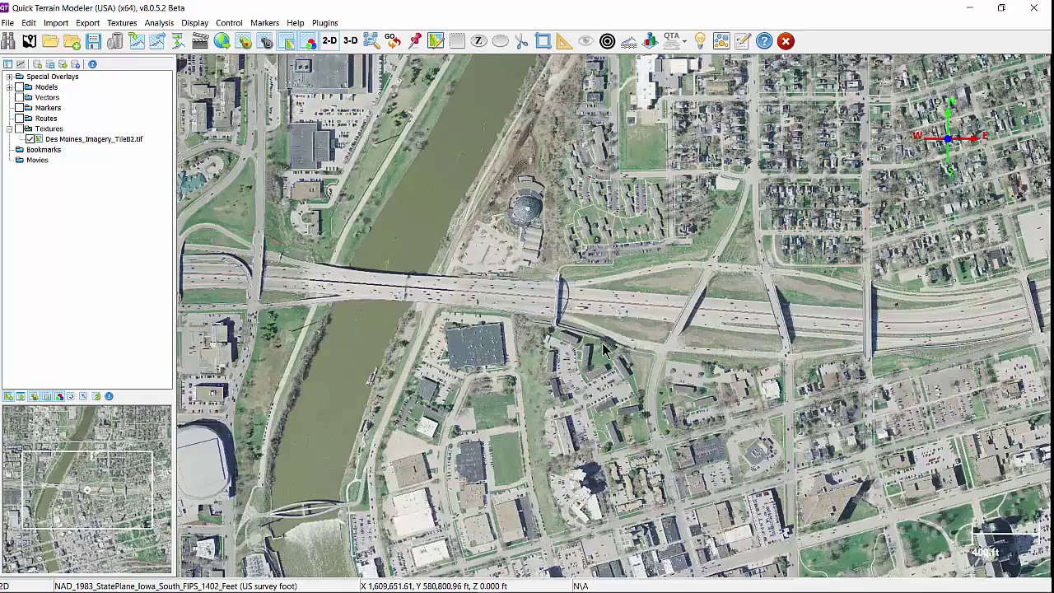
- Zoom and rotate the view in close on the highway interchange
scroll(603, 350, "up", 2)
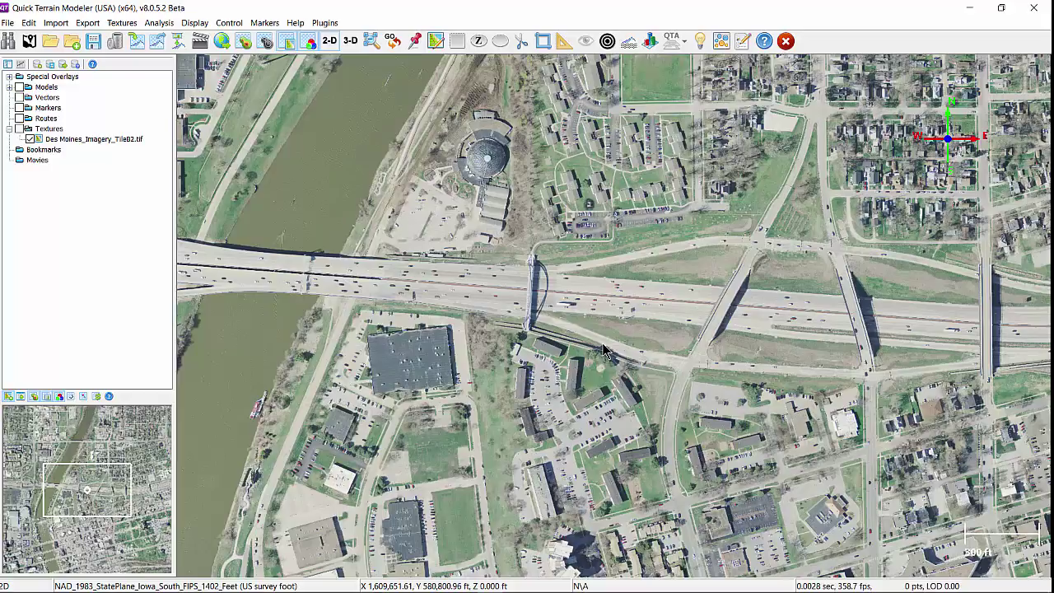
left_click_drag(604, 350, 553, 449)
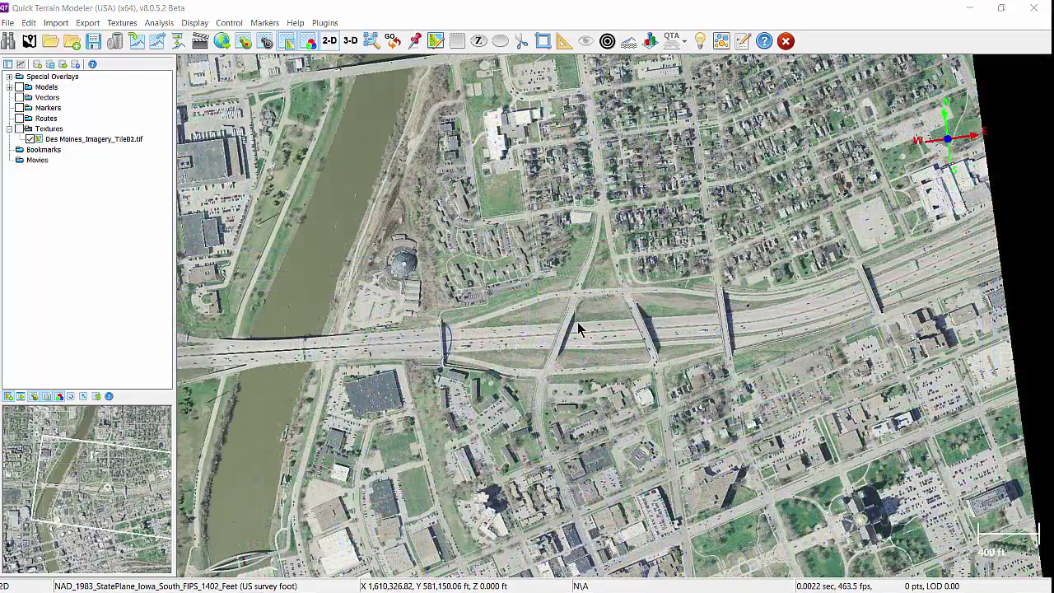
scroll(587, 337, "up", 4)
scroll(587, 369, "up", 3)
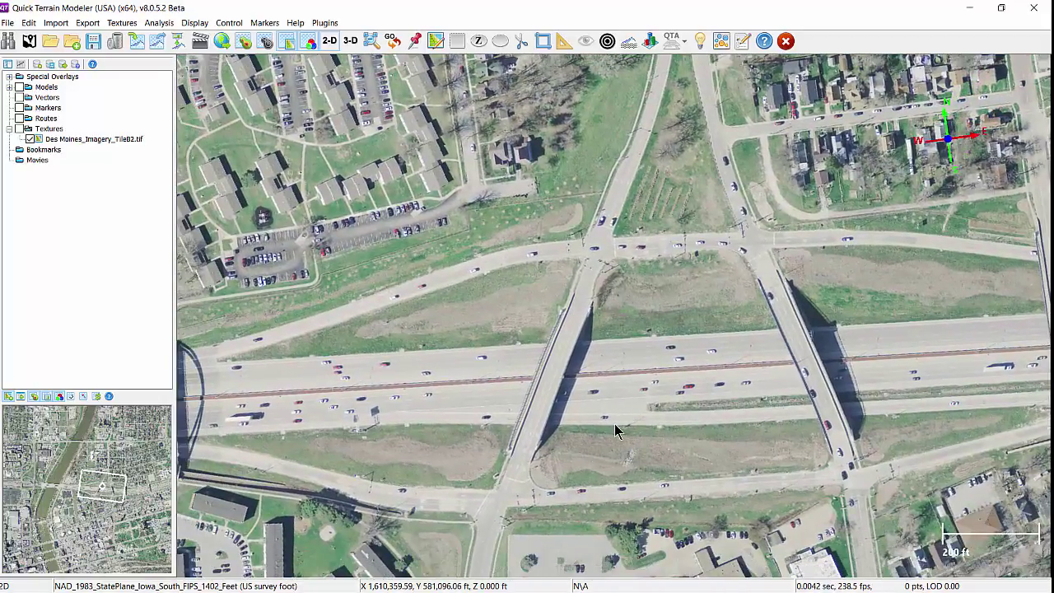
- Measure a three-point path across the interchange and convert it into route R1
left_click(565, 41)
left_click(212, 454)
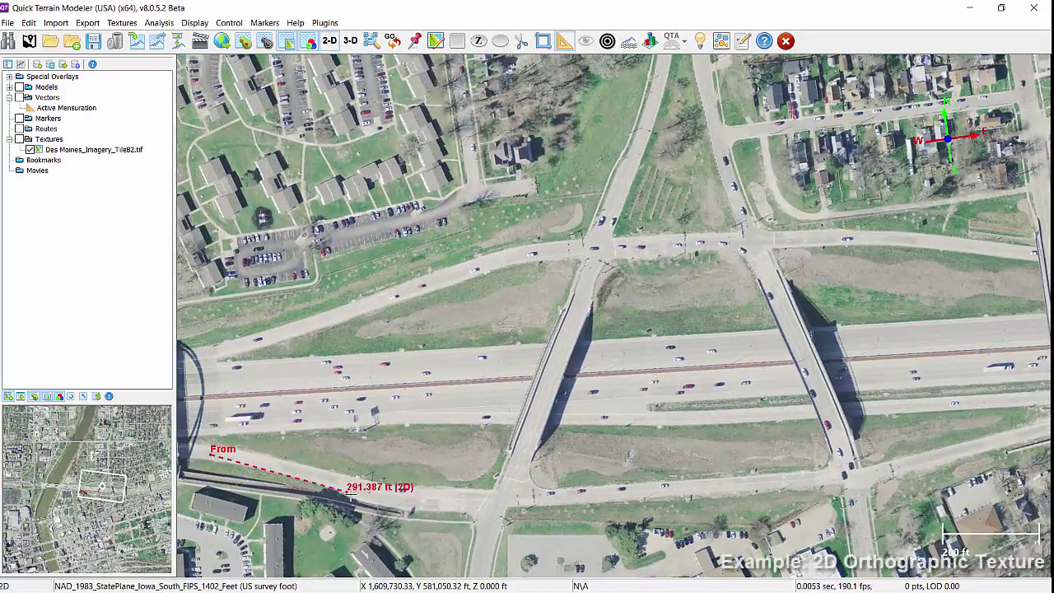
left_click(494, 502)
left_click(596, 249)
right_click(762, 245)
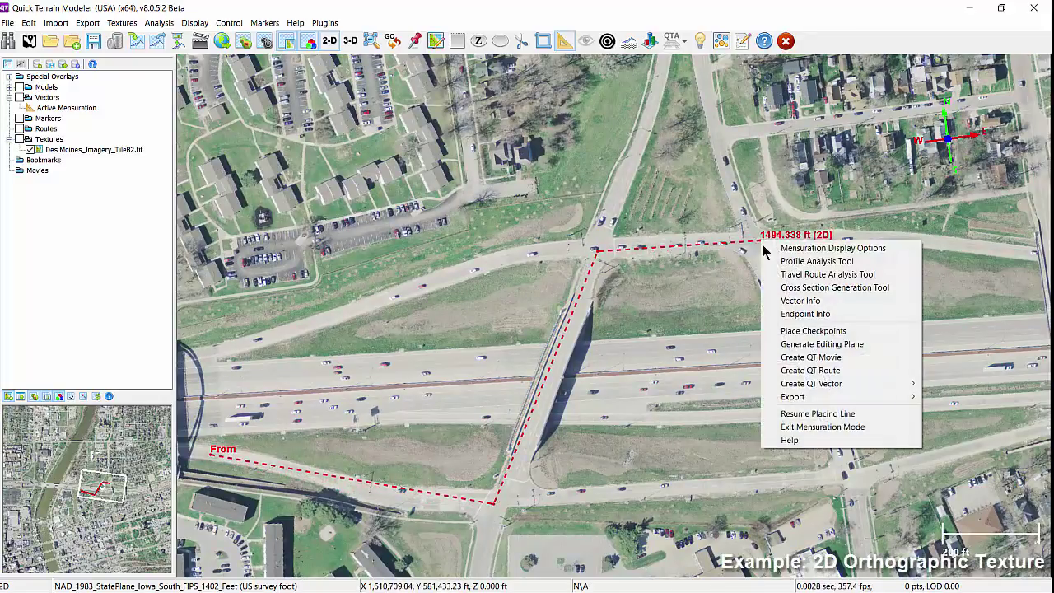
left_click(807, 371)
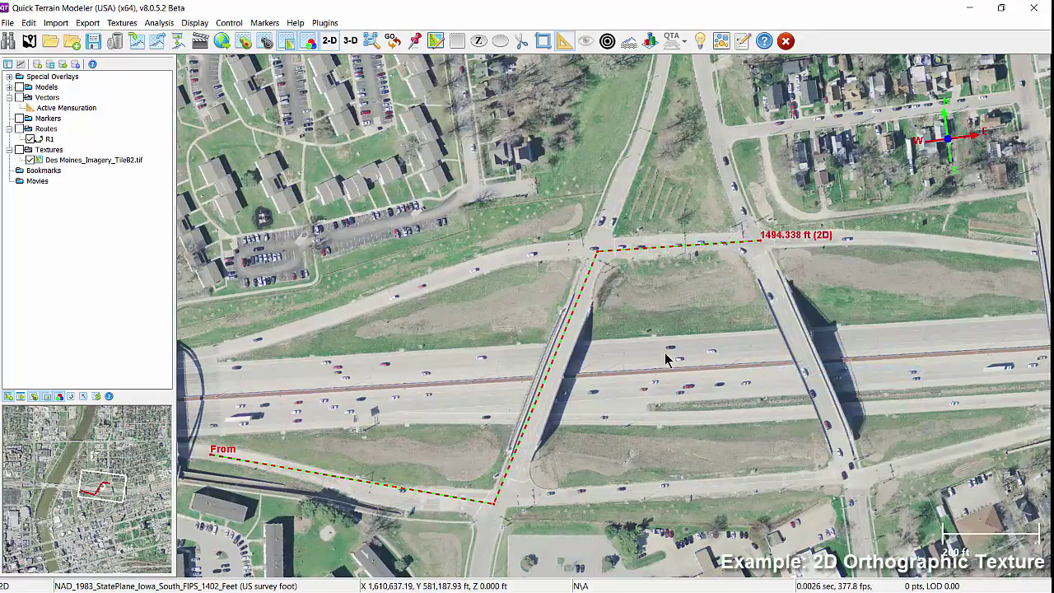
left_click(567, 46)
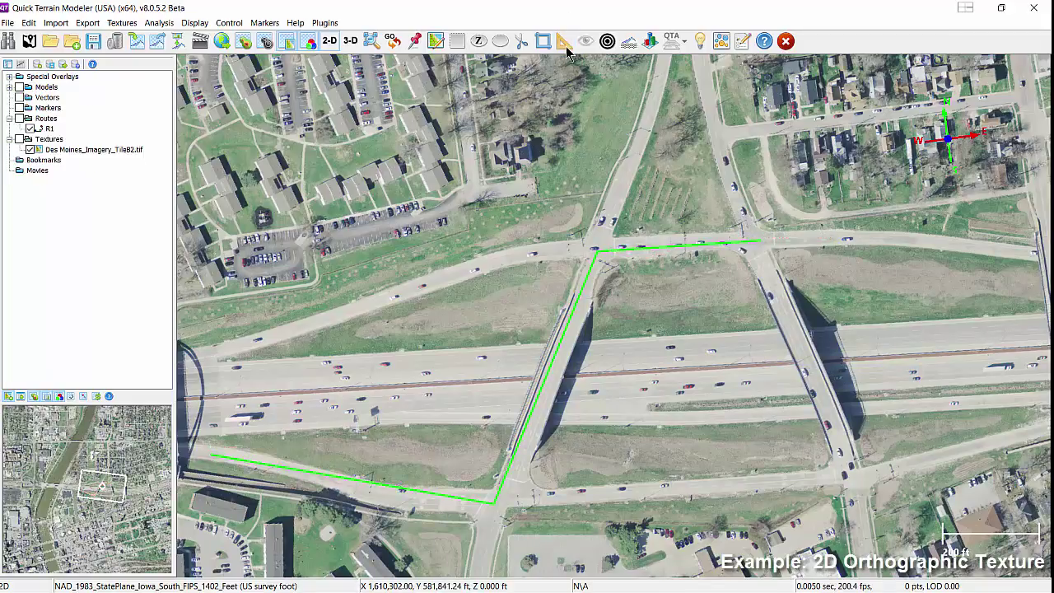
- Drop three markers: north of the interchange, at its southeast corner, and the route's southern bend
left_click(713, 134)
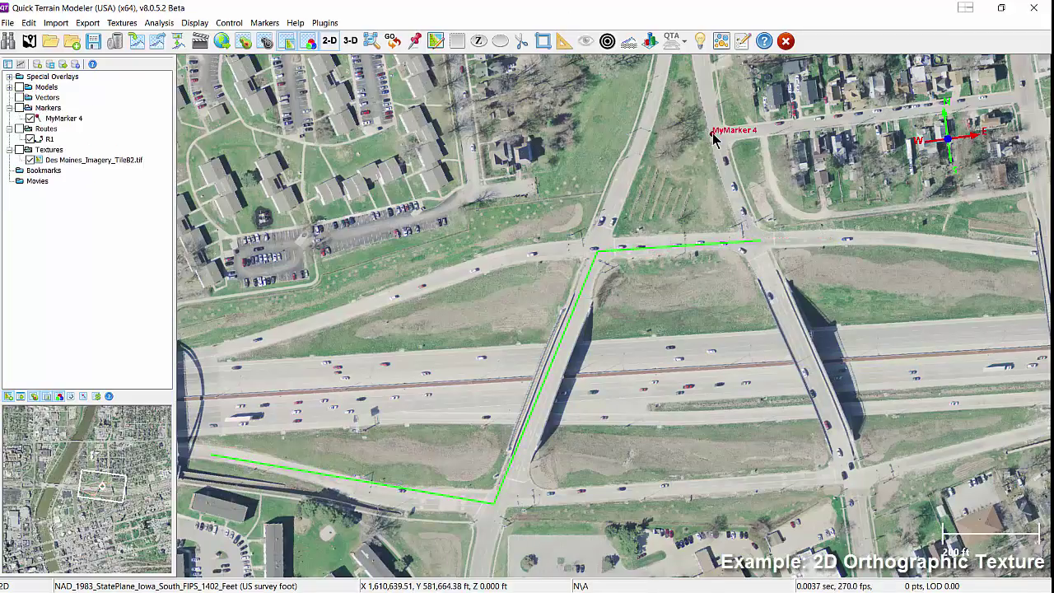
left_click(844, 469)
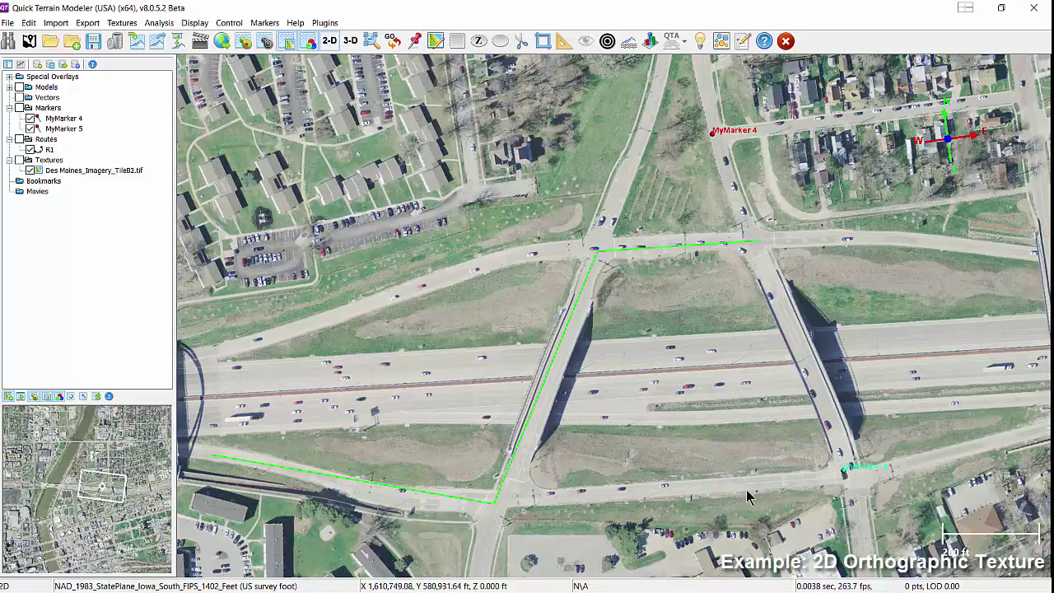
left_click(519, 494)
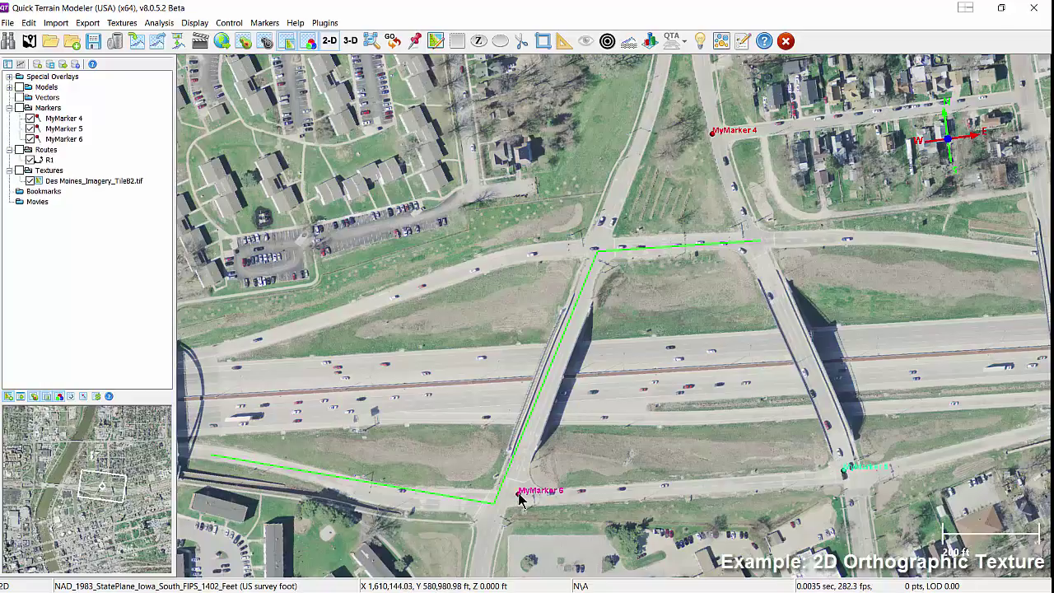
- Draw 50/100/200 ft range rings centred on the highway
left_click(466, 367)
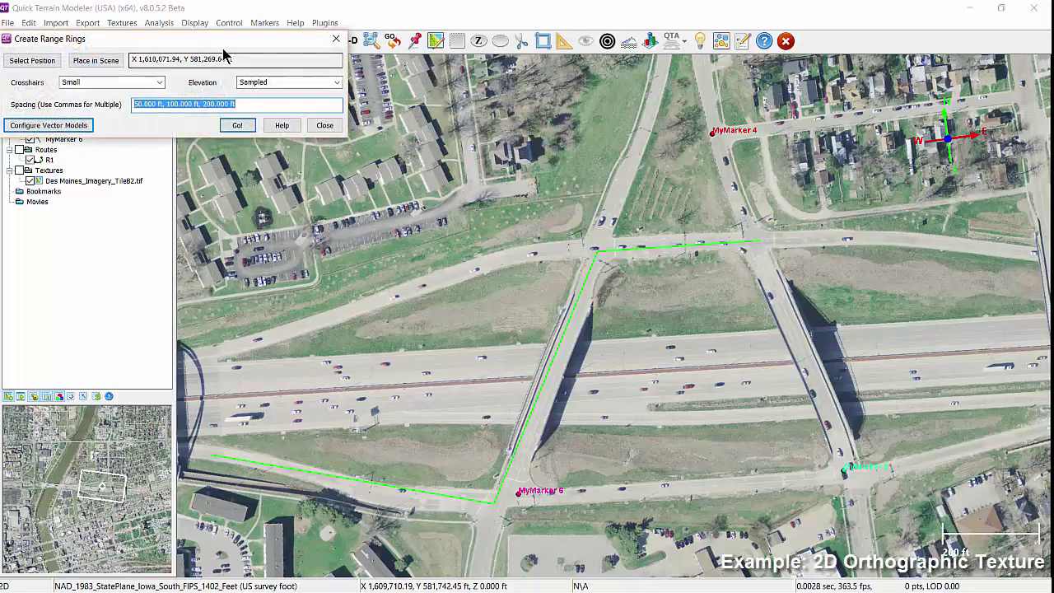
left_click_drag(264, 71, 465, 178)
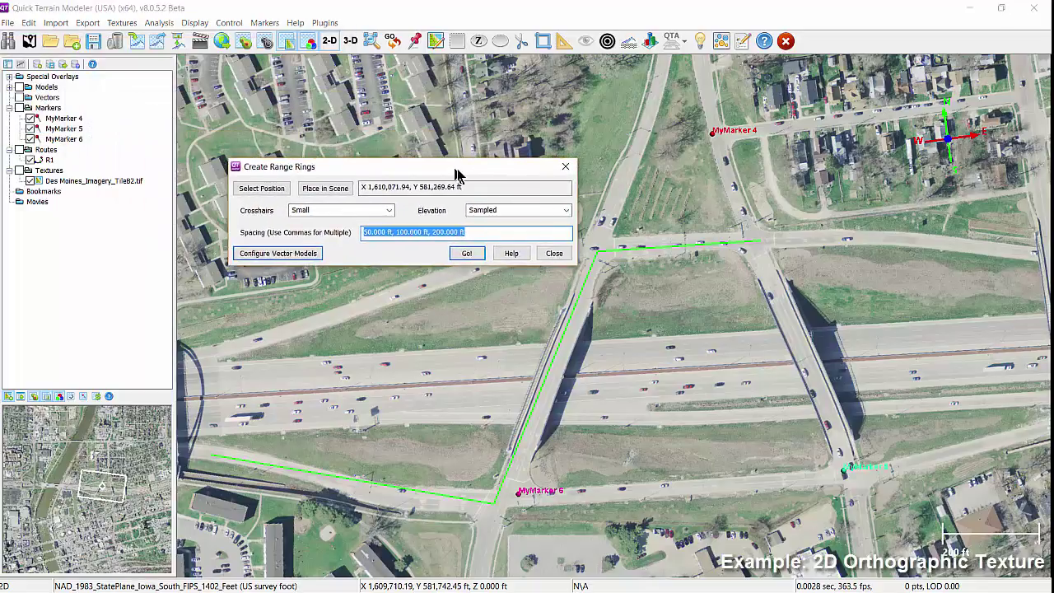
left_click(469, 259)
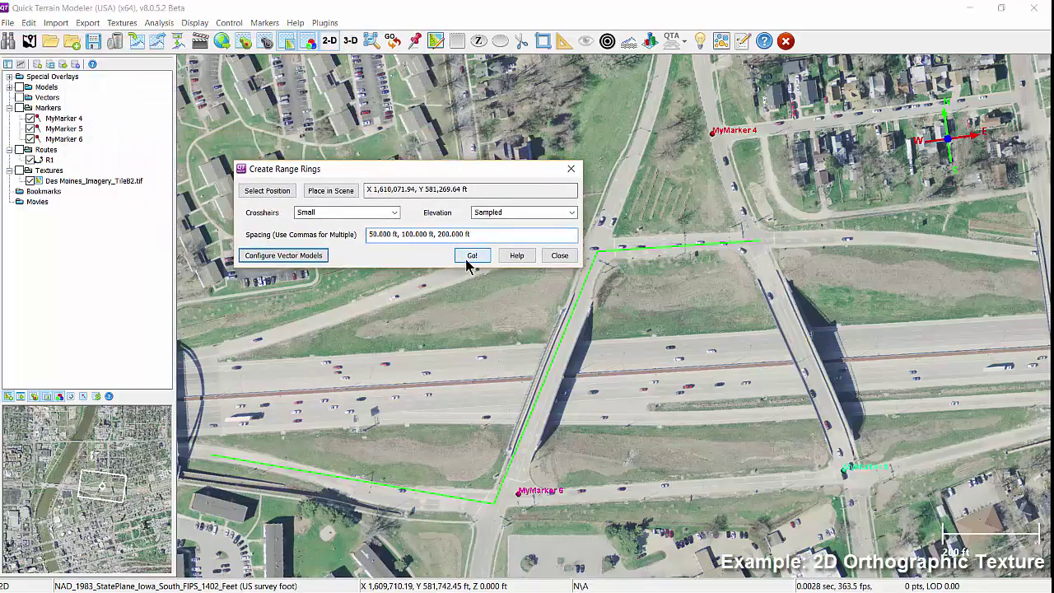
left_click(559, 255)
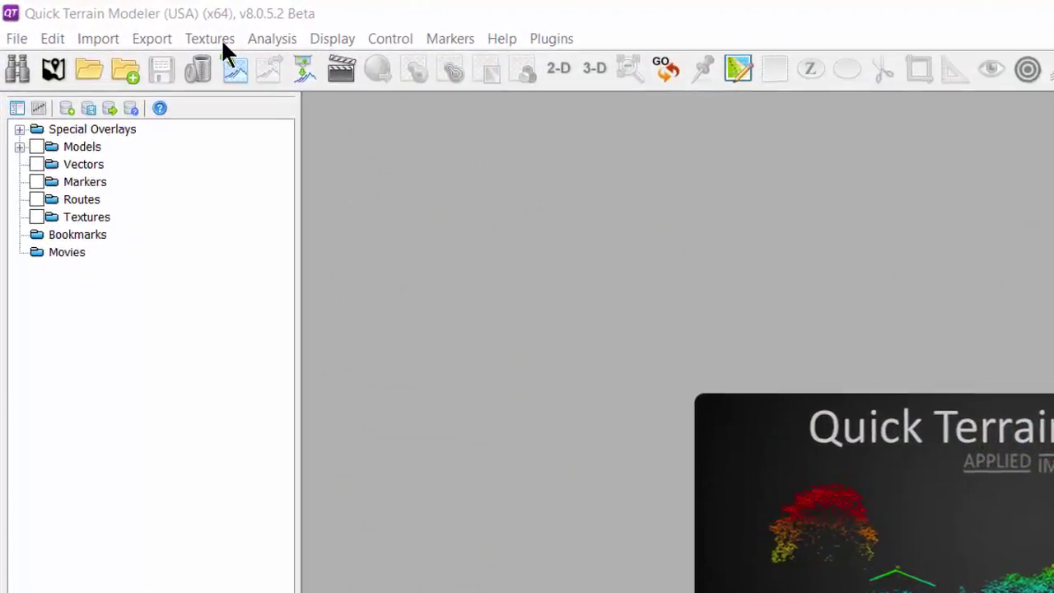
- Look through the Textures menu and the texture layer's import options without choosing any
left_click(122, 22)
mouse_move(360, 97)
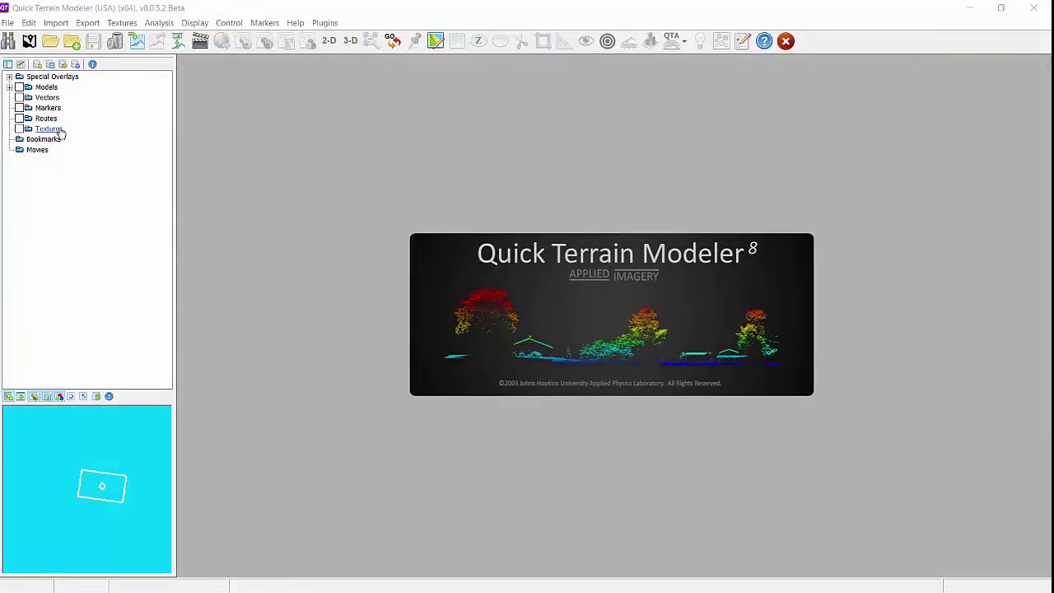
right_click(61, 134)
mouse_move(70, 140)
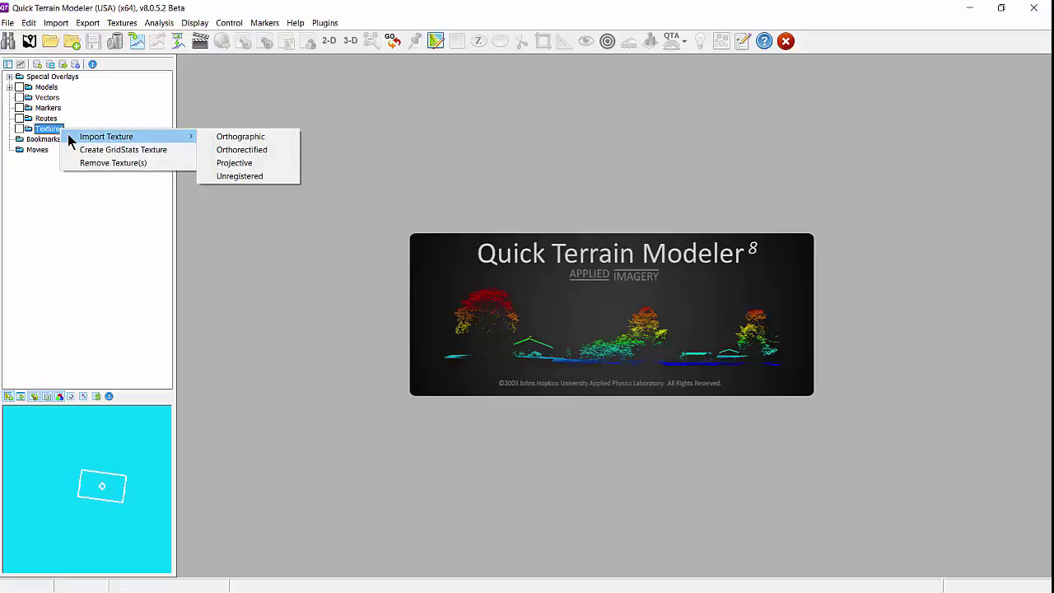
key("Escape")
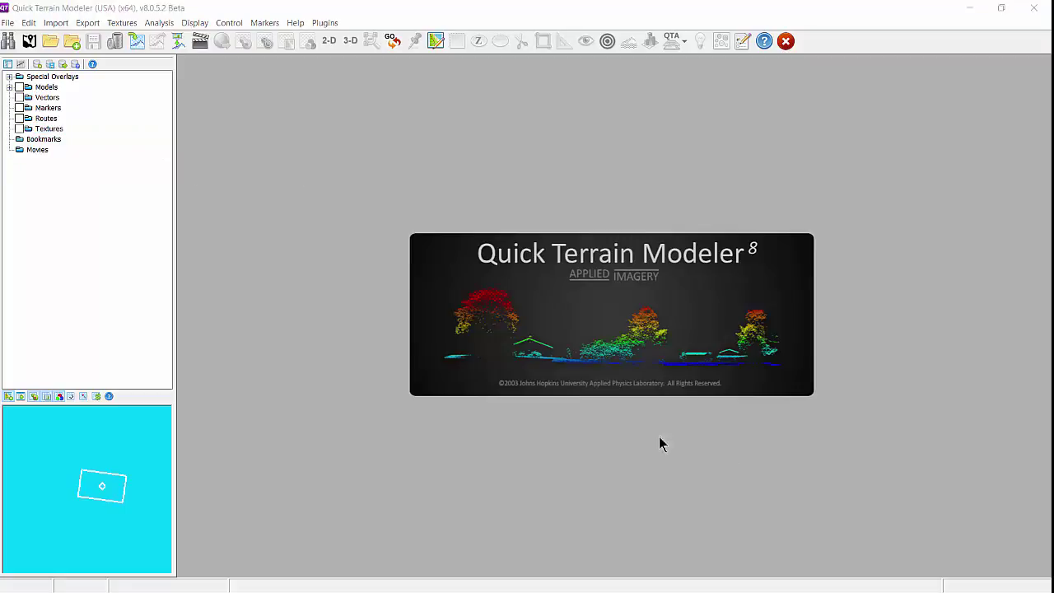
- Start an orthographic texture overlay using Des Moines_Imagery_TileA1.tif as the image
left_click(128, 26)
mouse_move(299, 58)
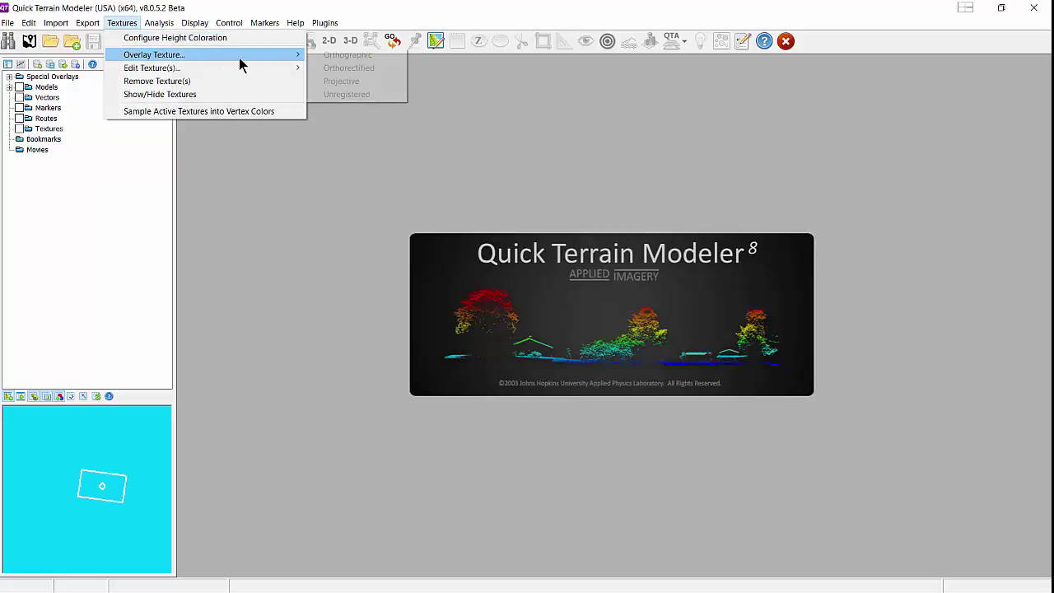
left_click(333, 55)
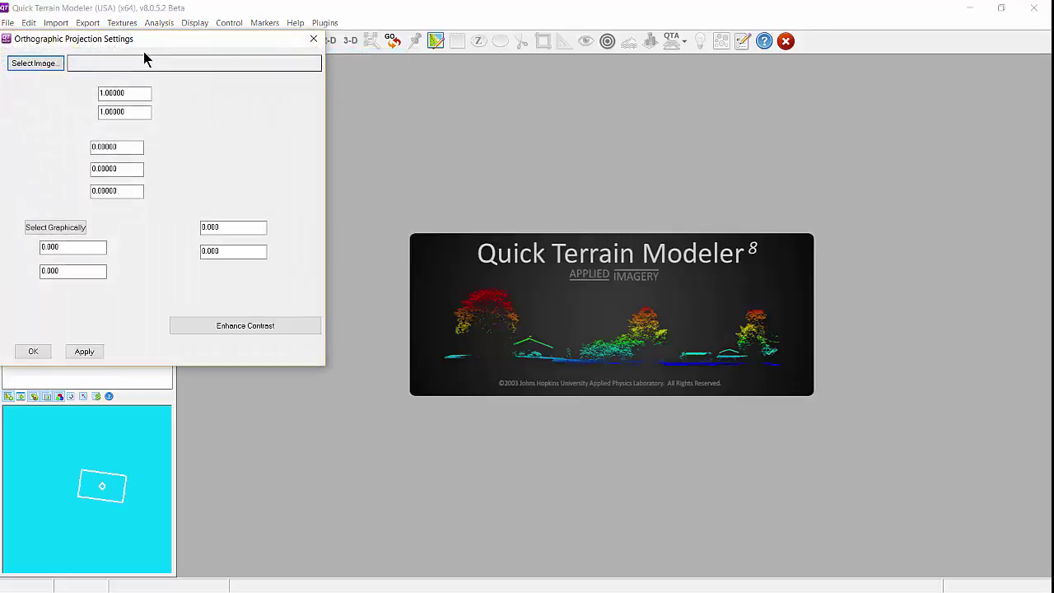
left_click_drag(142, 43, 351, 95)
left_click(333, 158)
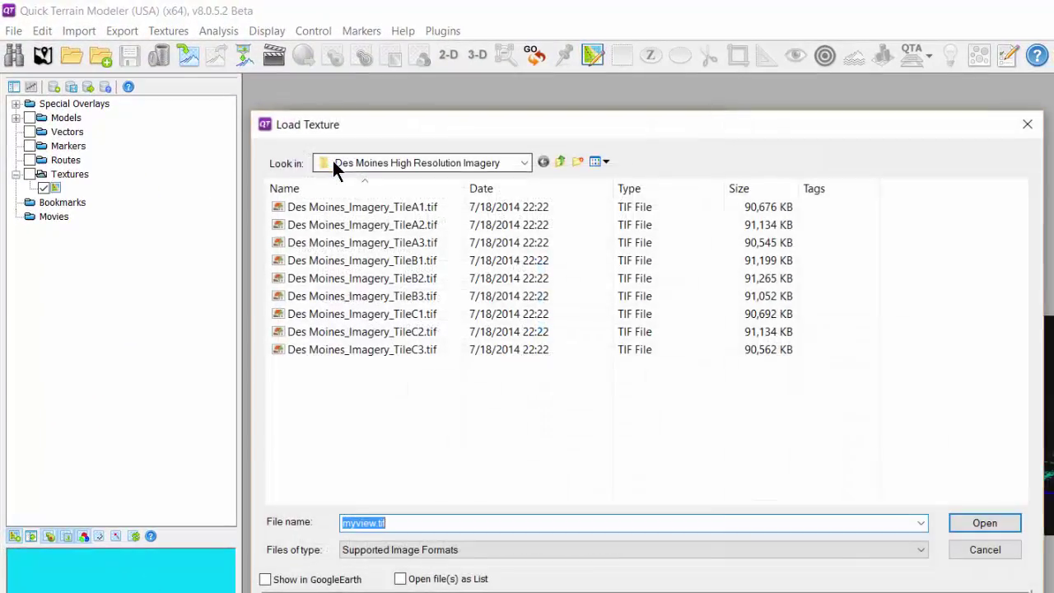
left_click(346, 207)
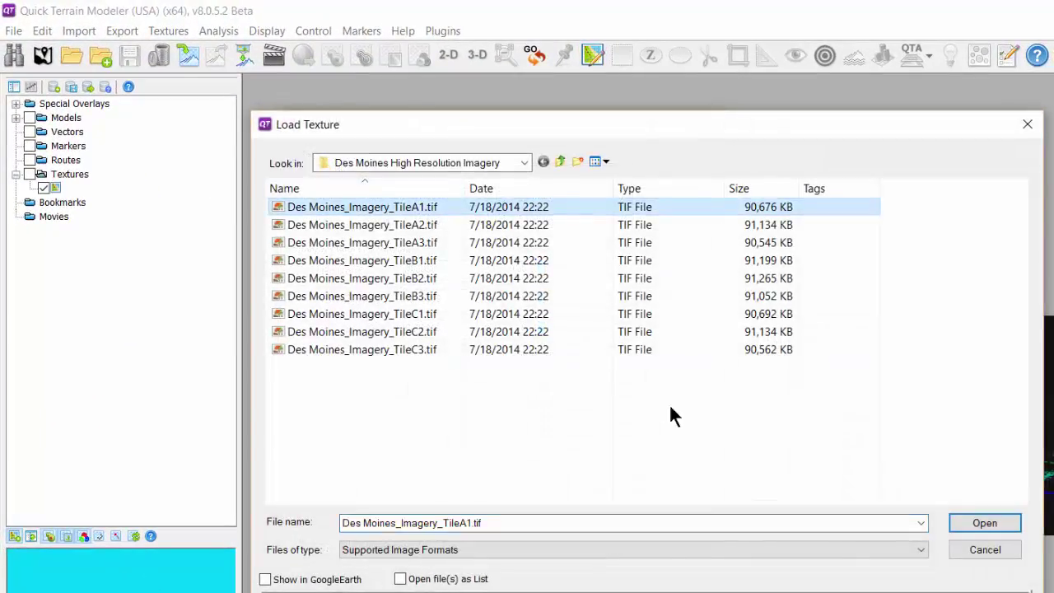
left_click(992, 524)
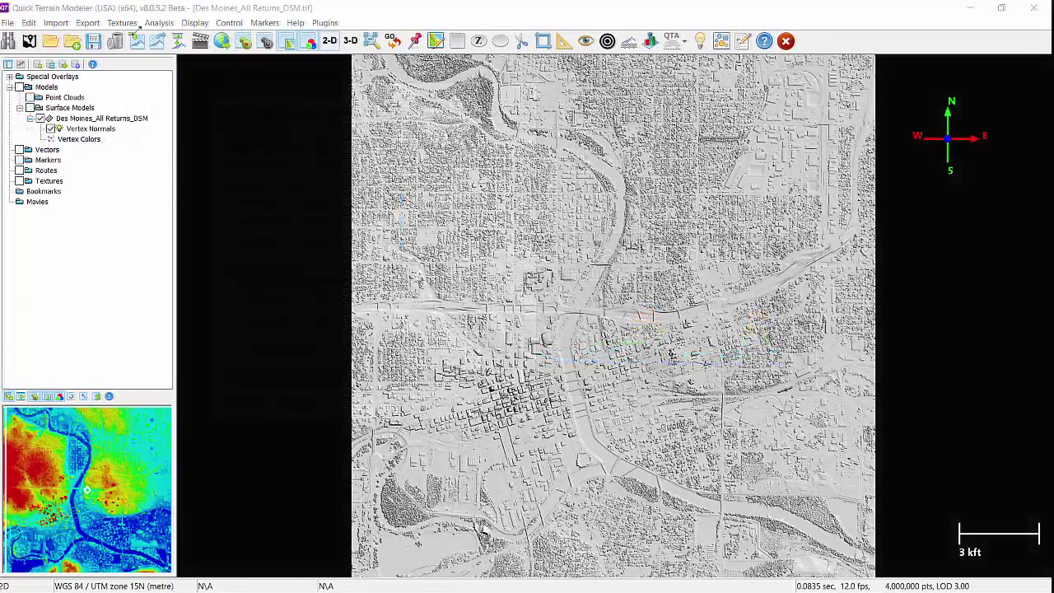
- Search for intersecting imagery and drape Des Moines_Imagery_TileB1.tif as an orthorectified texture
left_click(122, 22)
mouse_move(280, 54)
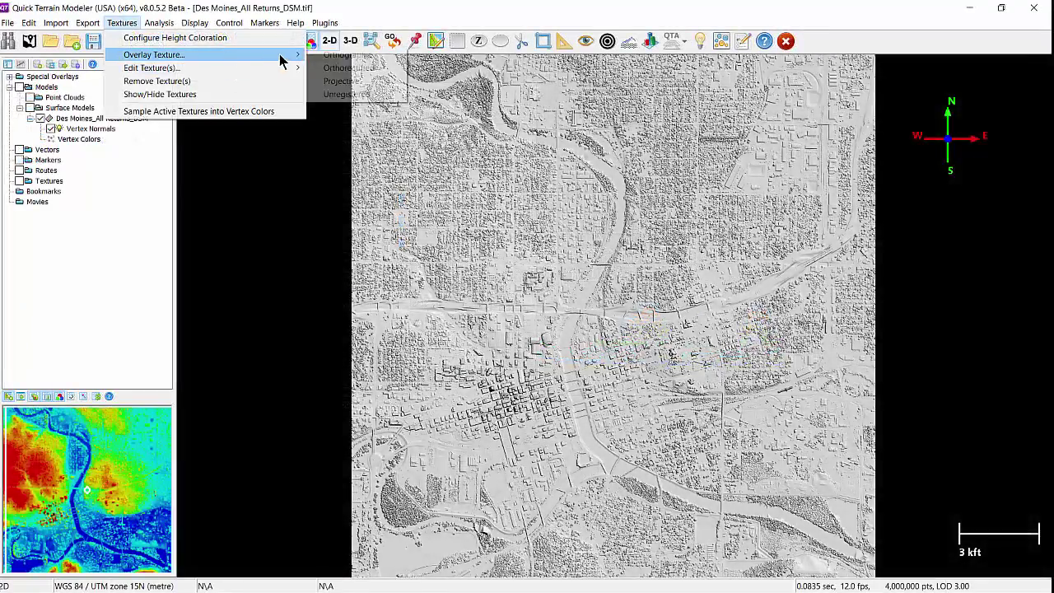
left_click(346, 66)
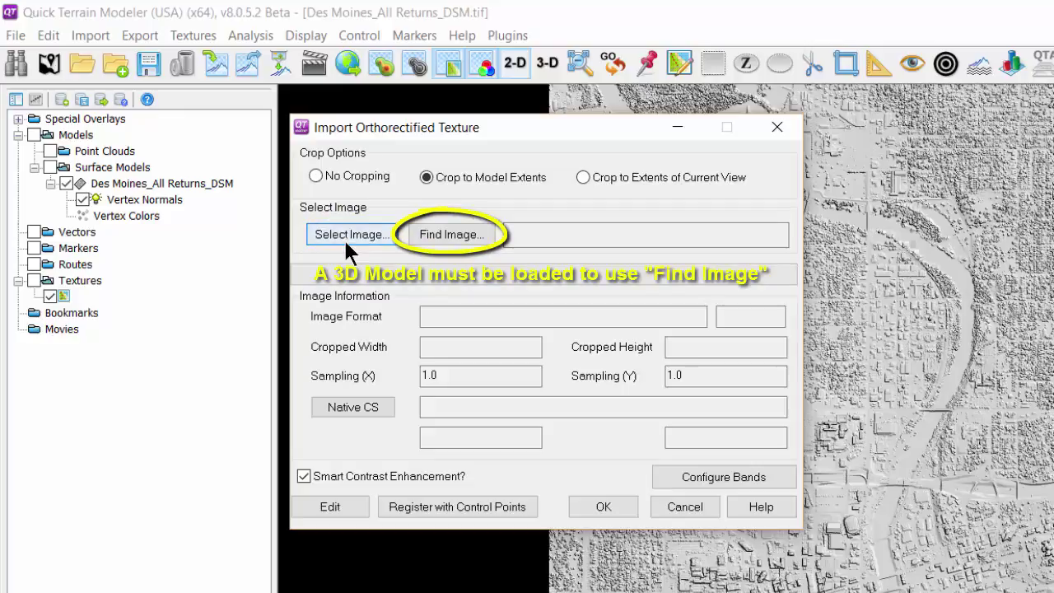
left_click(422, 234)
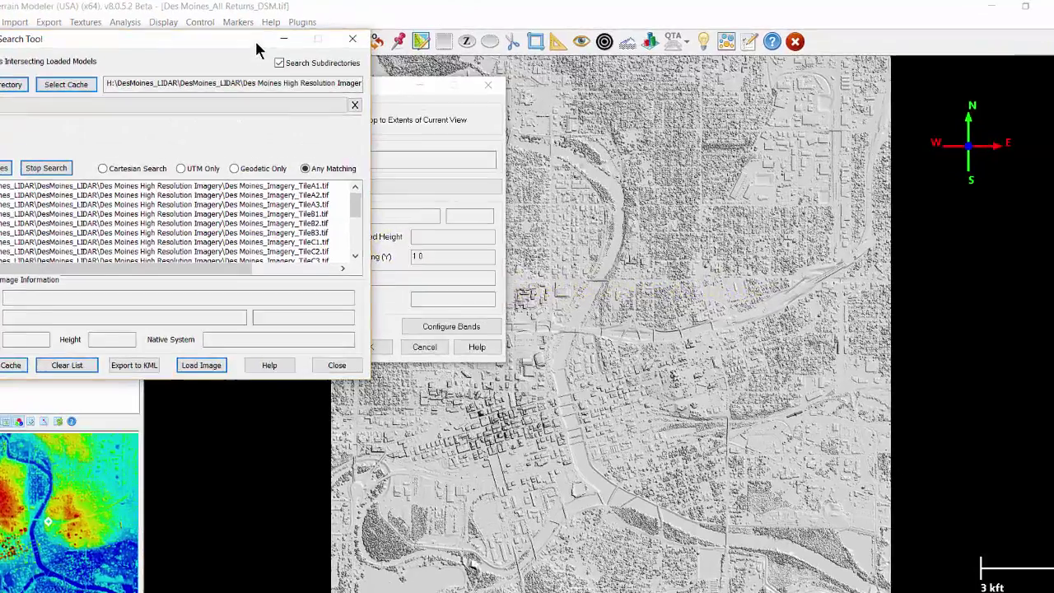
left_click_drag(255, 40, 825, 93)
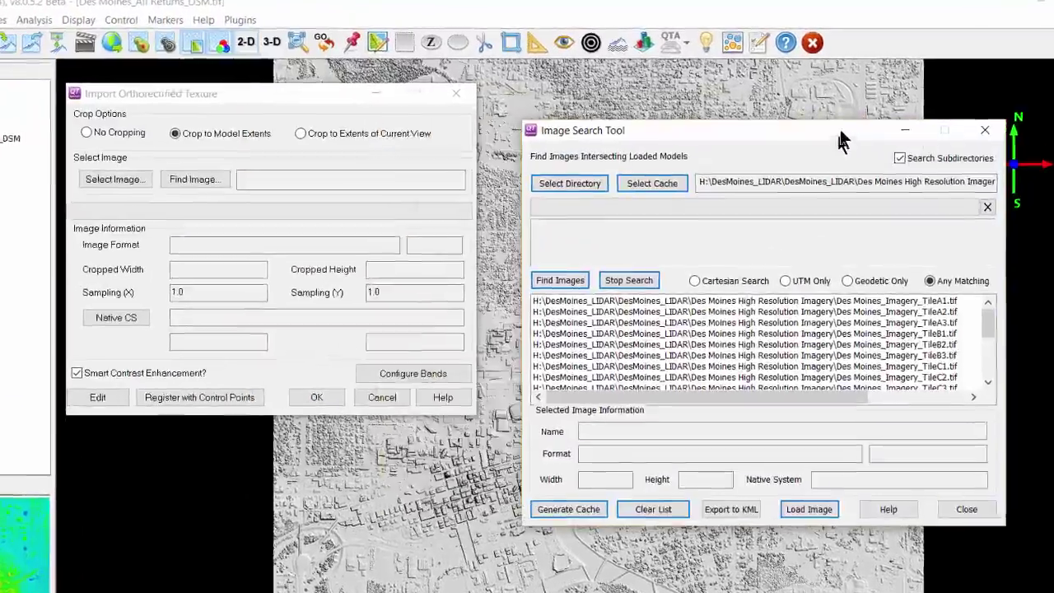
left_click(570, 274)
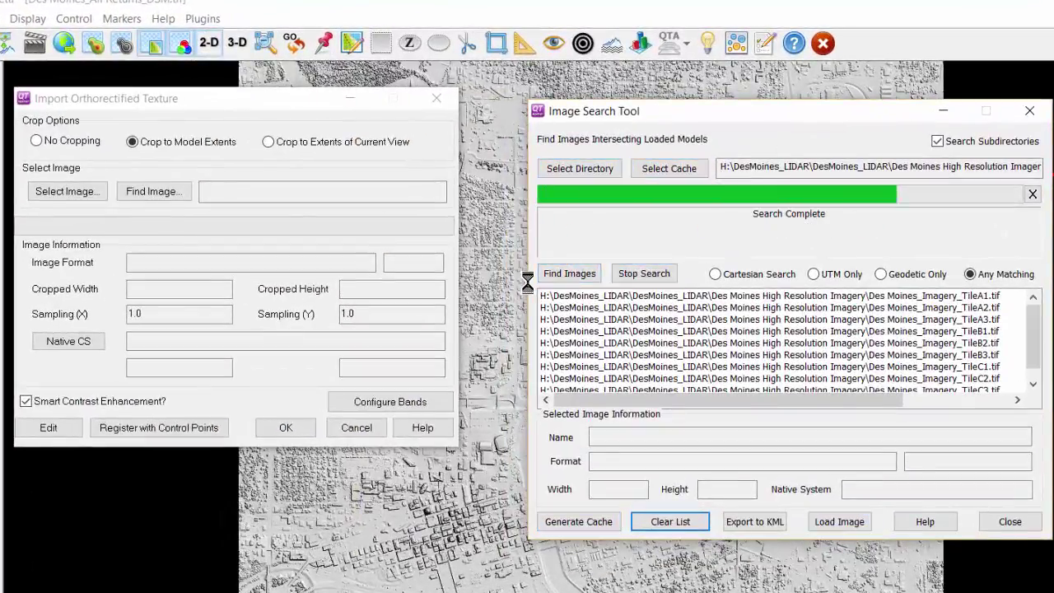
left_click(557, 332)
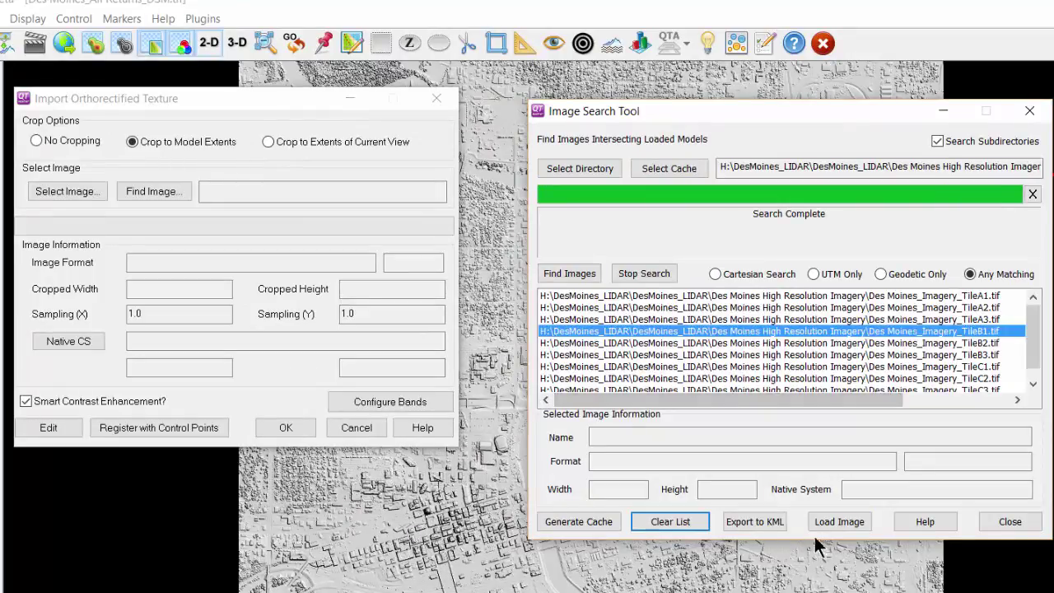
left_click(856, 524)
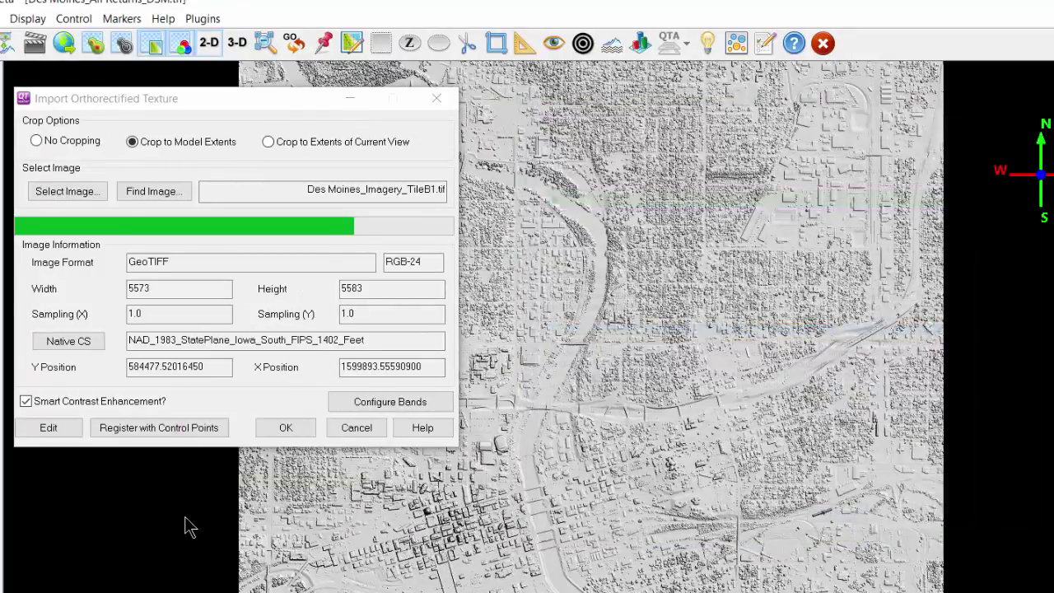
left_click(267, 426)
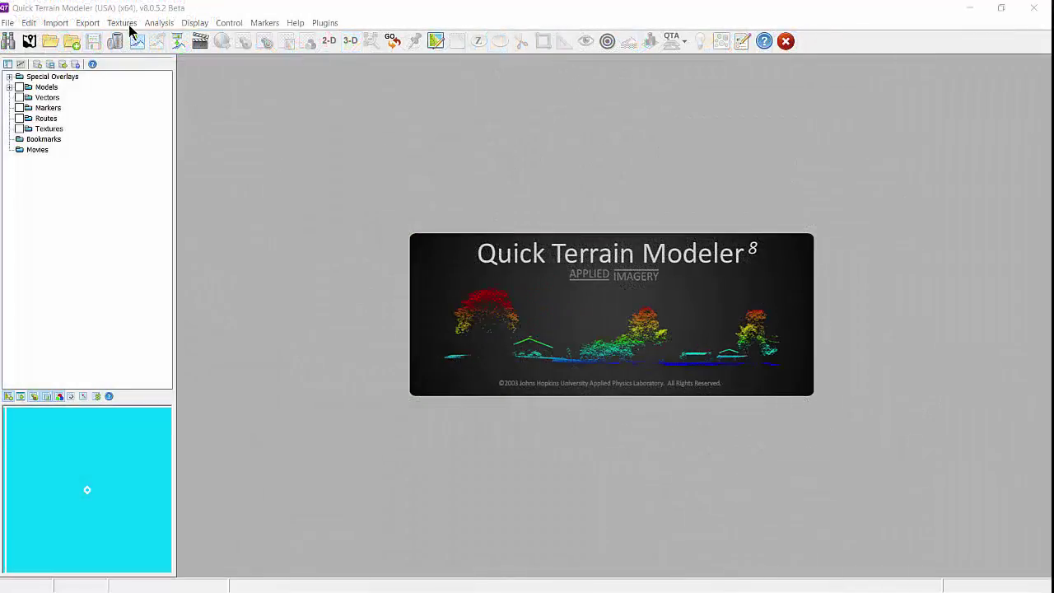
- Open the Projective texture overlay and move its Projection Settings window to the centre
left_click(122, 22)
mouse_move(223, 57)
left_click(341, 81)
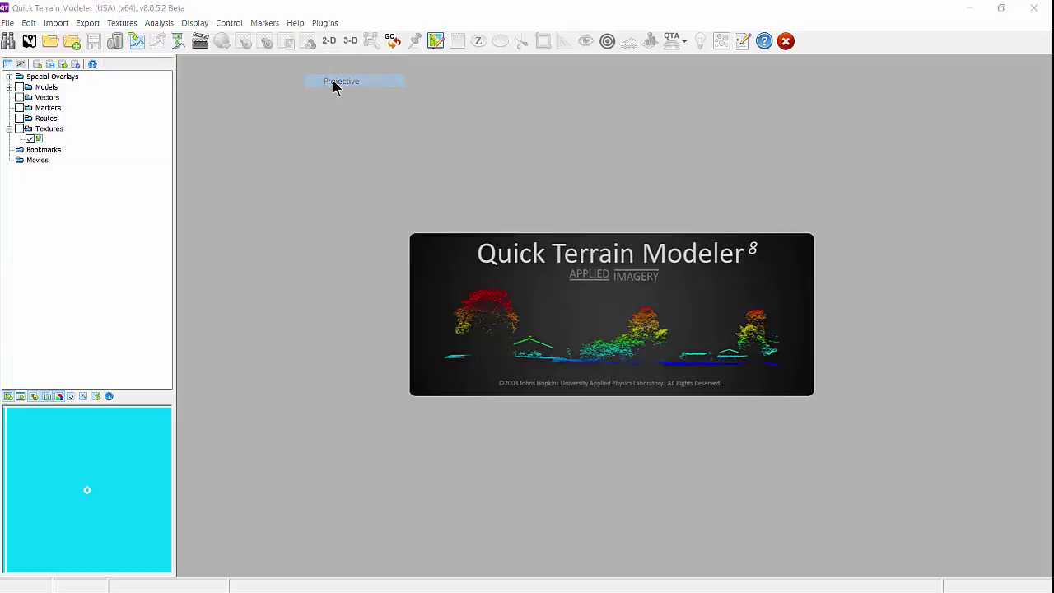
left_click_drag(202, 47, 549, 137)
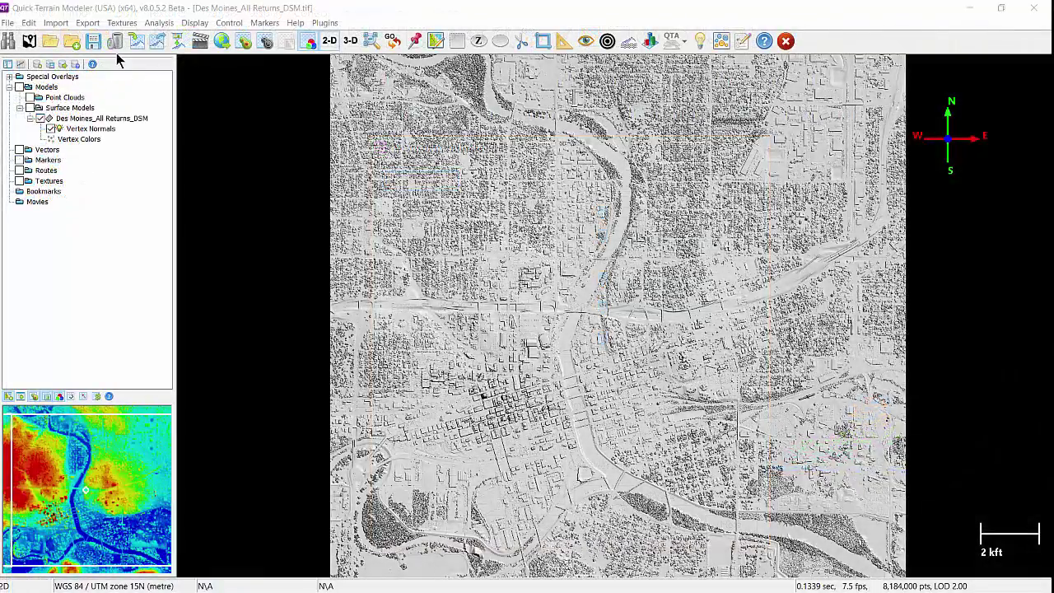
- Open unregistered_Iowa.jpg as an unregistered texture and reposition the Image Registration Tool window
left_click(124, 24)
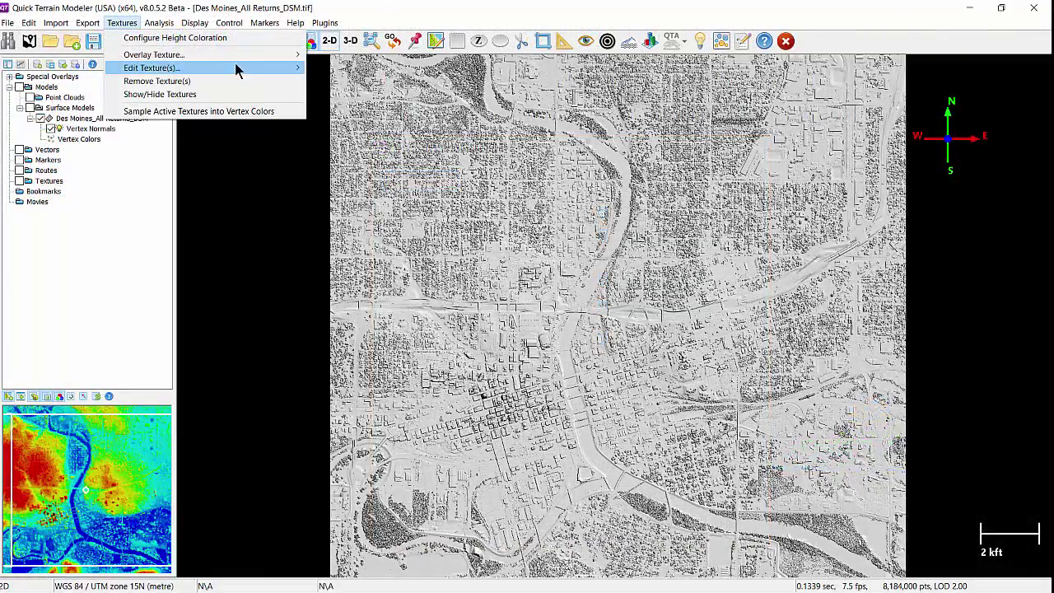
mouse_move(292, 54)
left_click(327, 93)
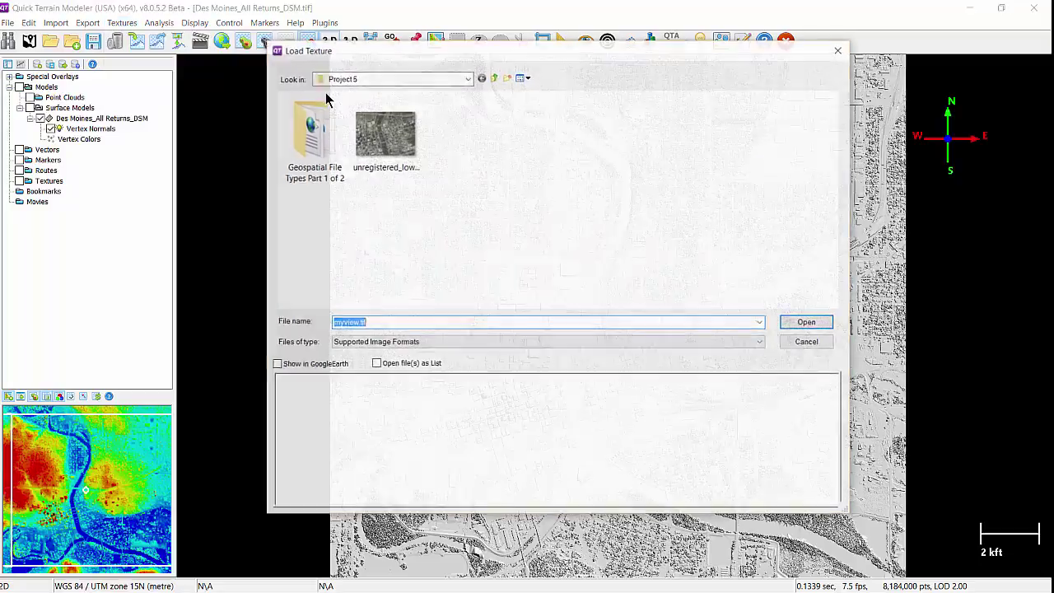
left_click(392, 145)
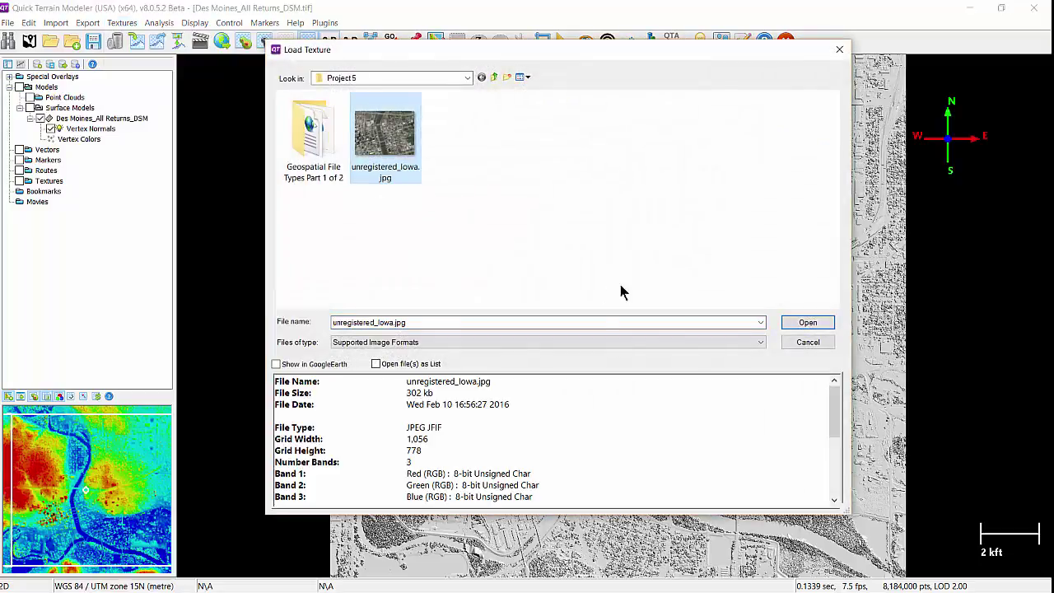
left_click(808, 323)
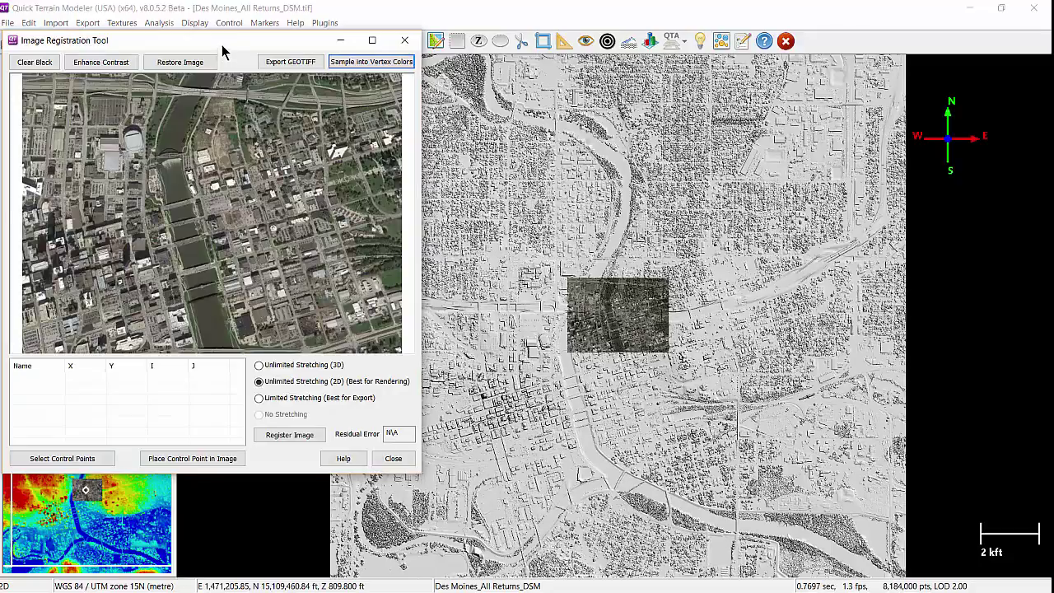
left_click_drag(222, 54, 328, 104)
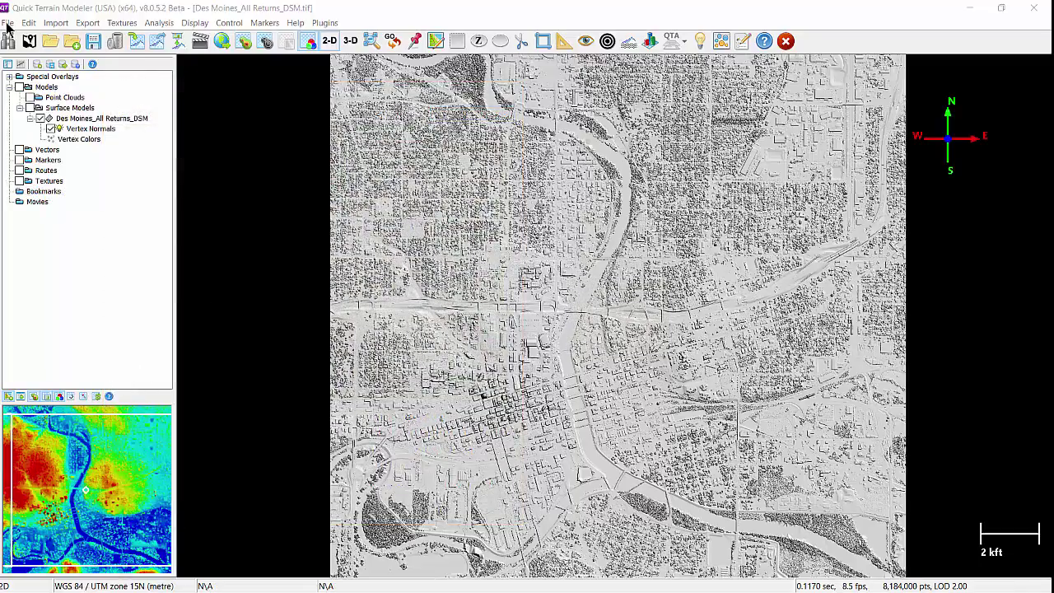
left_click(6, 23)
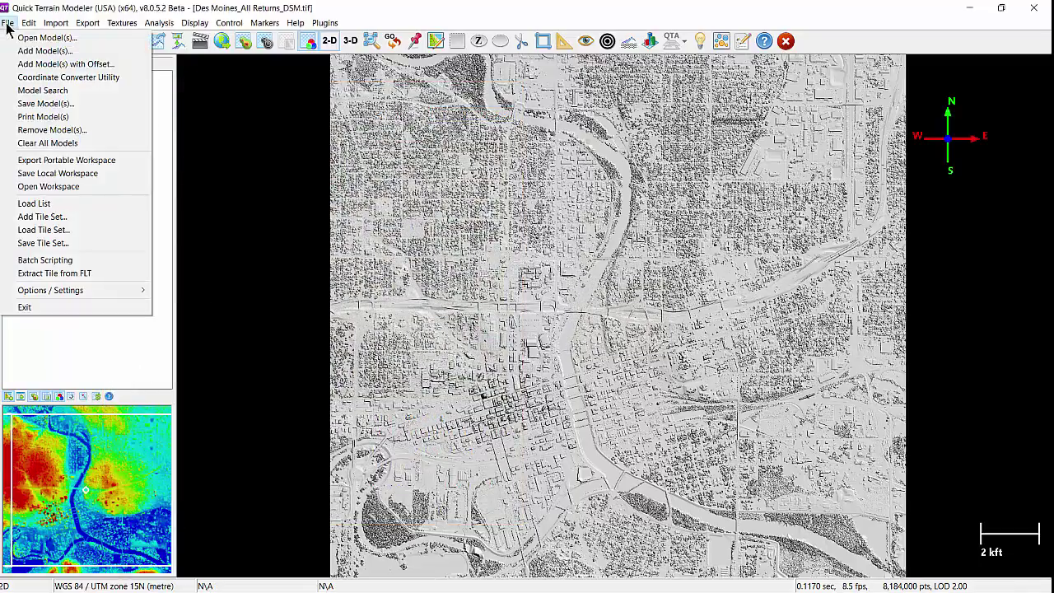
- Use Model Search to find Des Moines_Imagery_TileB2.tif and load it onto the DSM
left_click(18, 88)
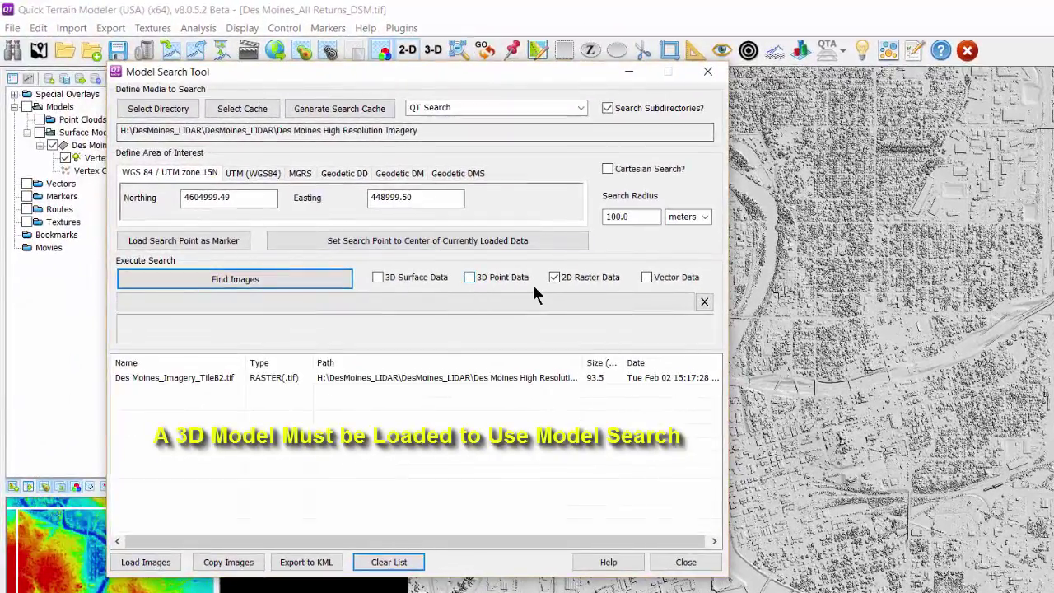
left_click(328, 284)
left_click(325, 378)
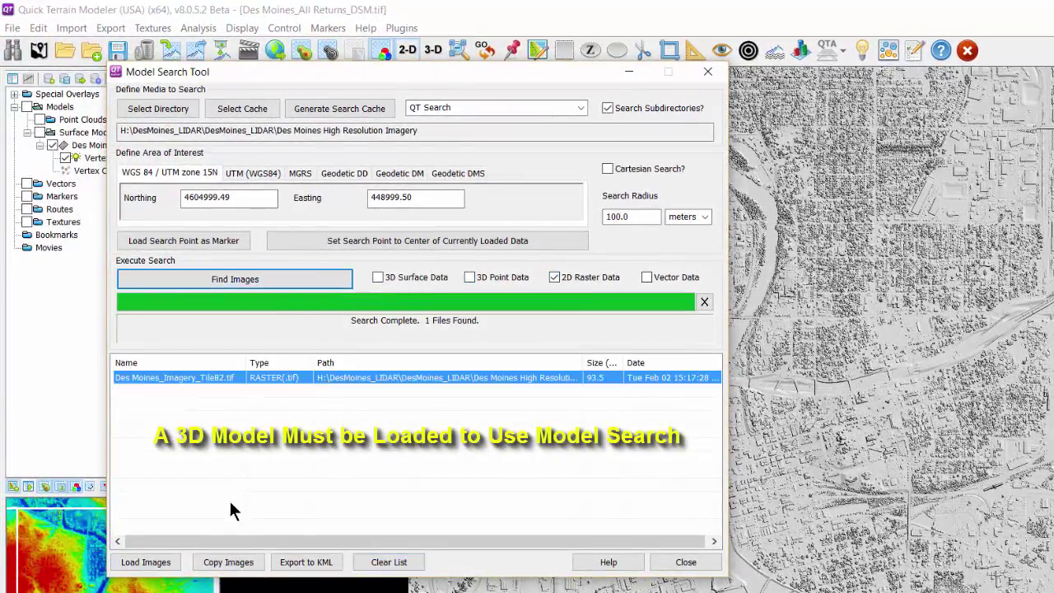
left_click(165, 562)
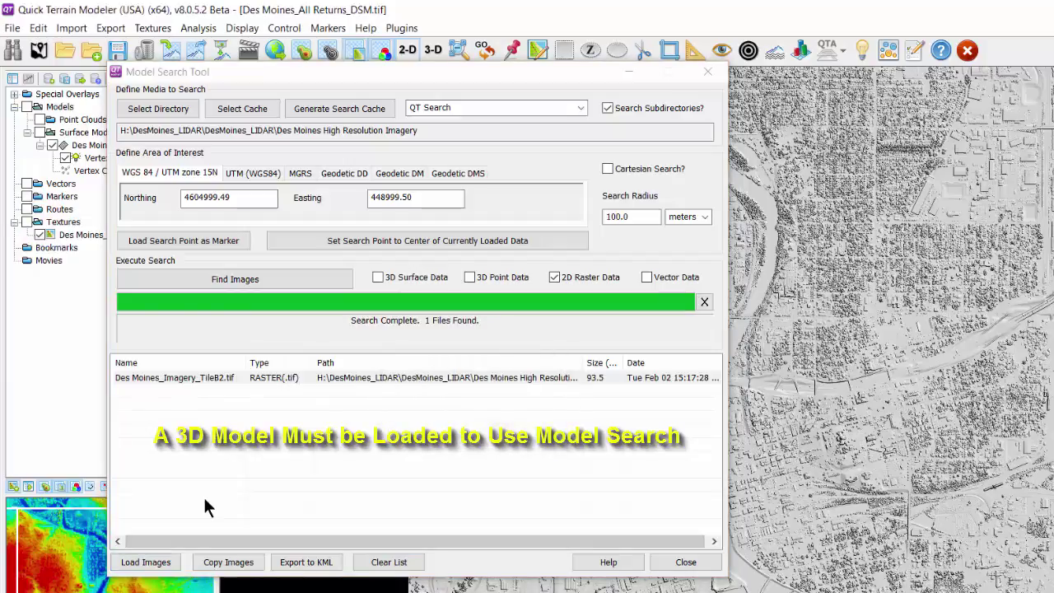
left_click(691, 564)
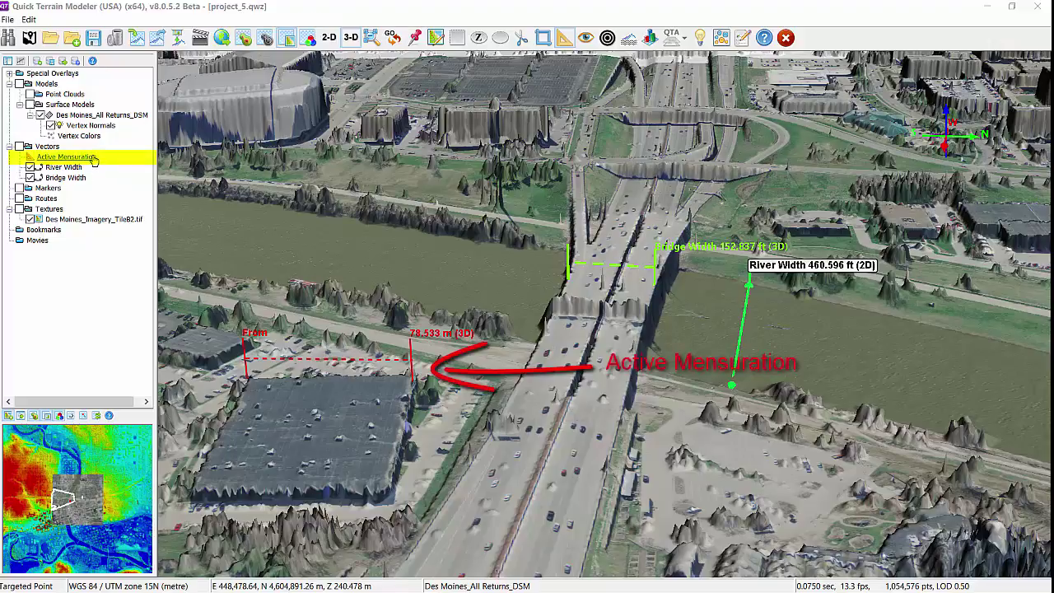
- Convert the Active Mensuration line into a measurement vector with Create QT Vector > Measurement
right_click(92, 157)
mouse_move(188, 314)
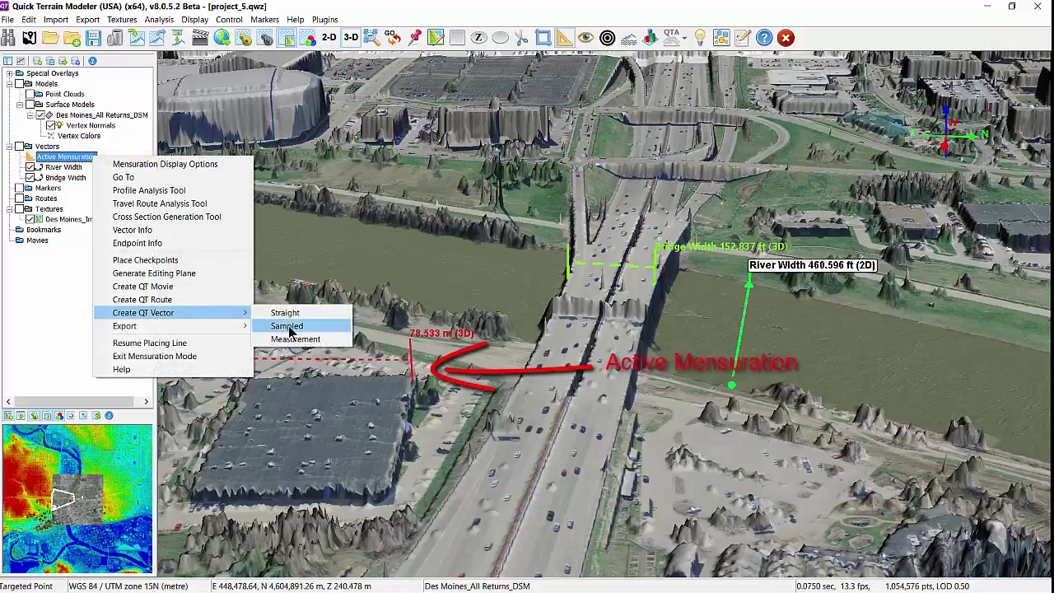
left_click(297, 339)
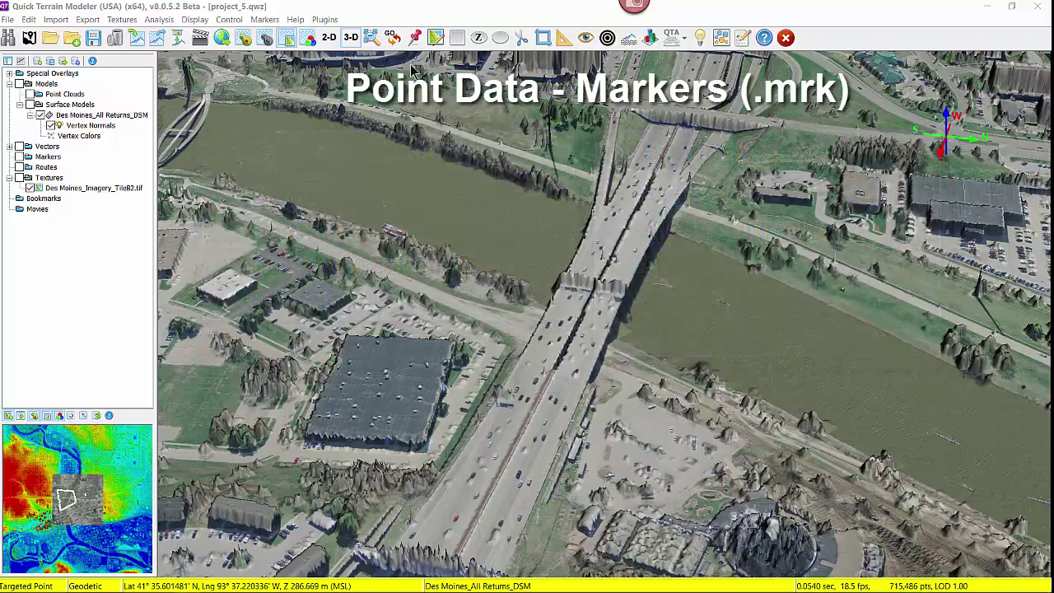
- Place five markers on the bridge deck and just left of the bridge
left_click(416, 37)
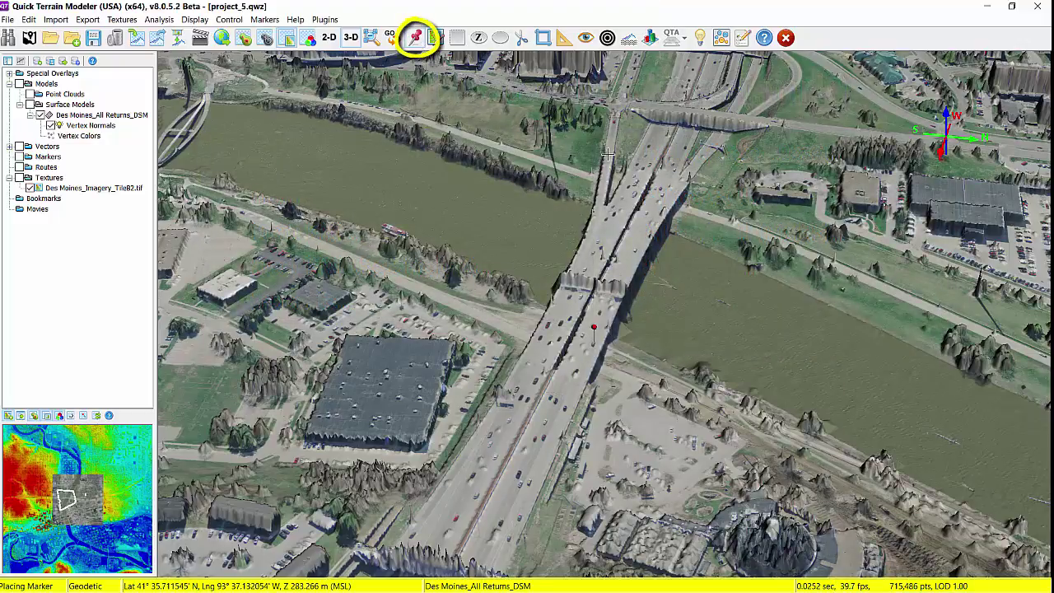
left_click(634, 185)
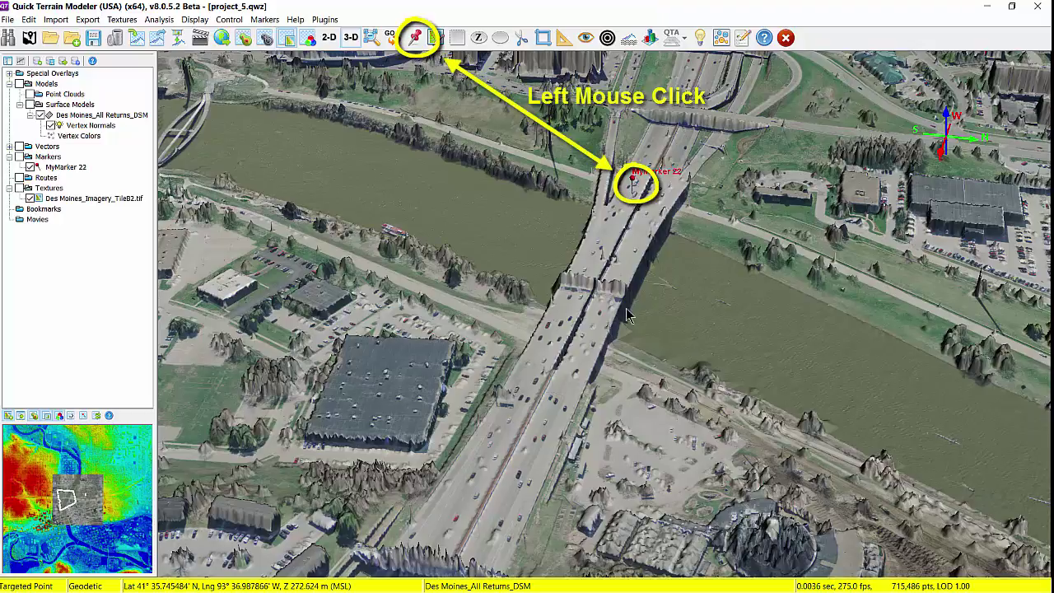
left_click(572, 336)
left_click(531, 326)
left_click(478, 295)
left_click(439, 278)
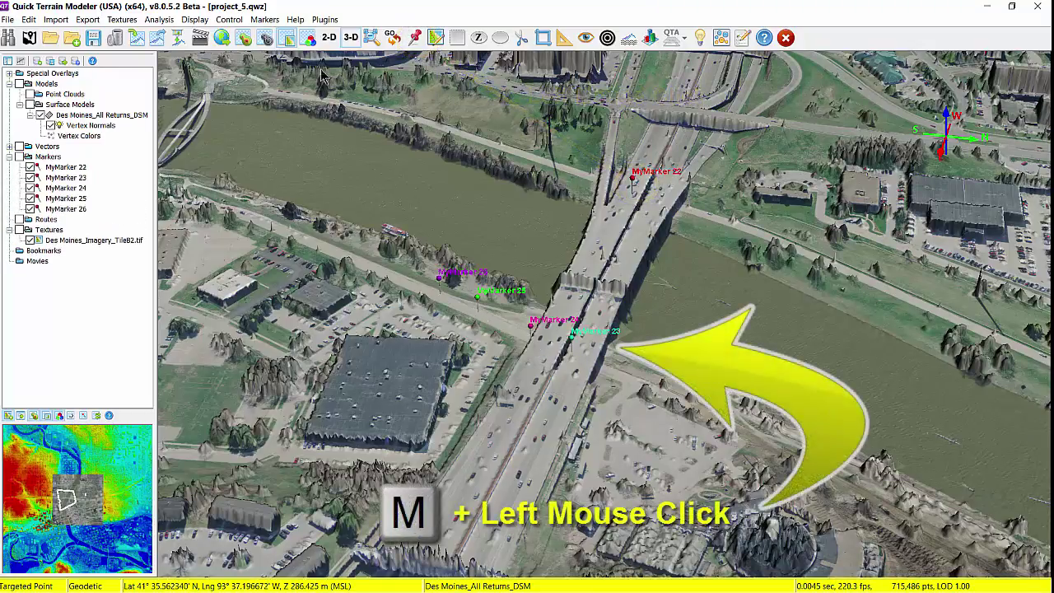
- Add one more marker from the Markers menu's Create Marker command, accepting its settings
left_click(265, 19)
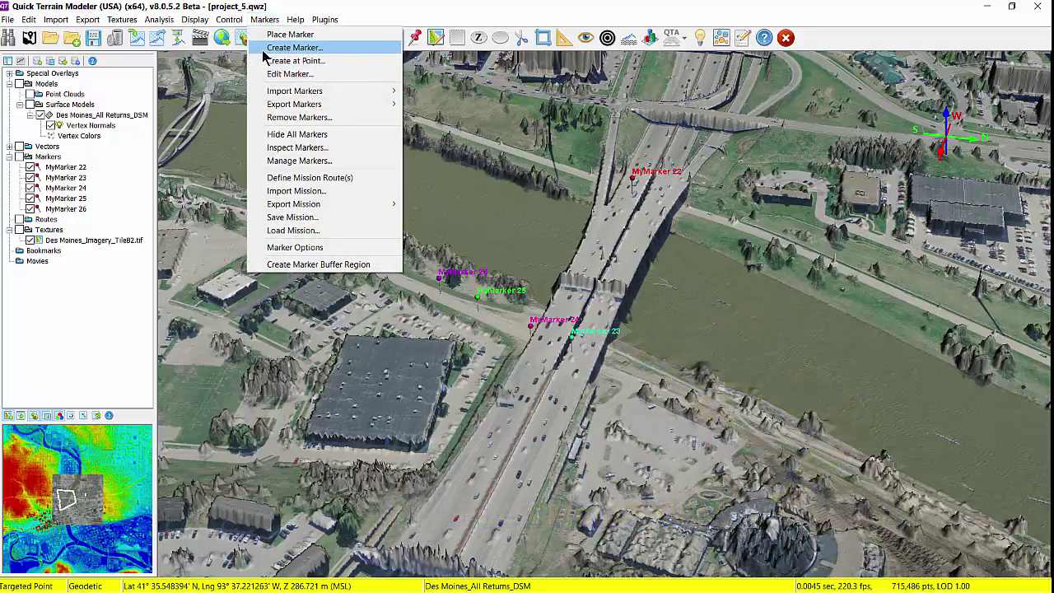
left_click(264, 48)
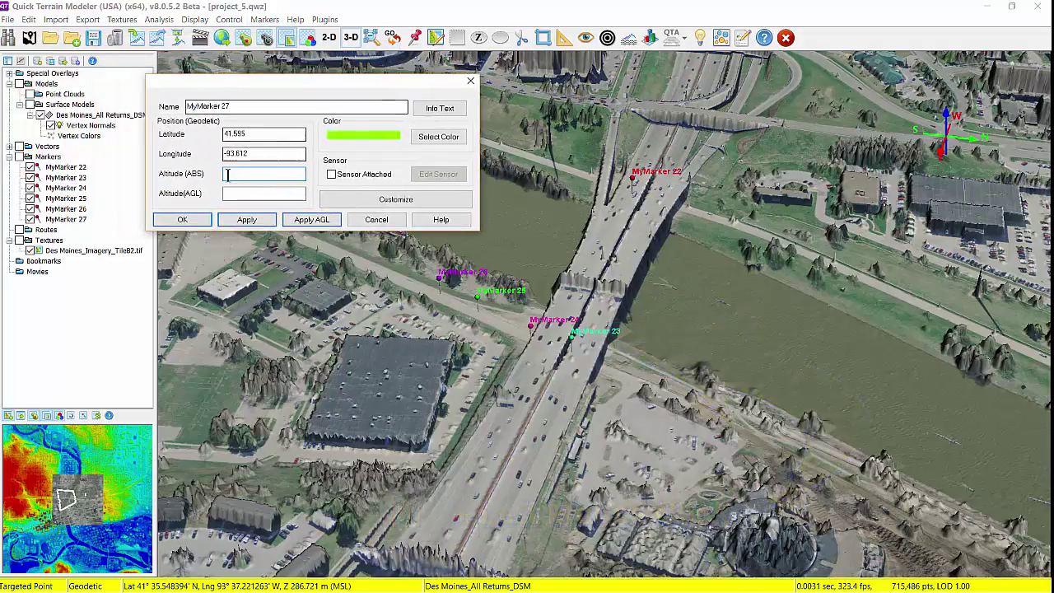
key("Return")
left_click(264, 19)
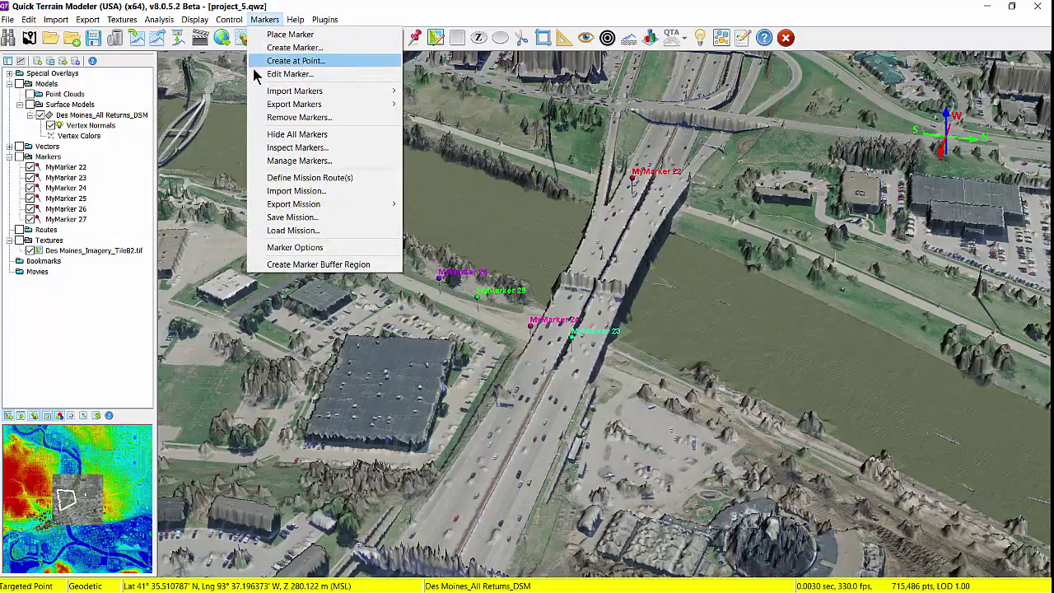
mouse_move(259, 107)
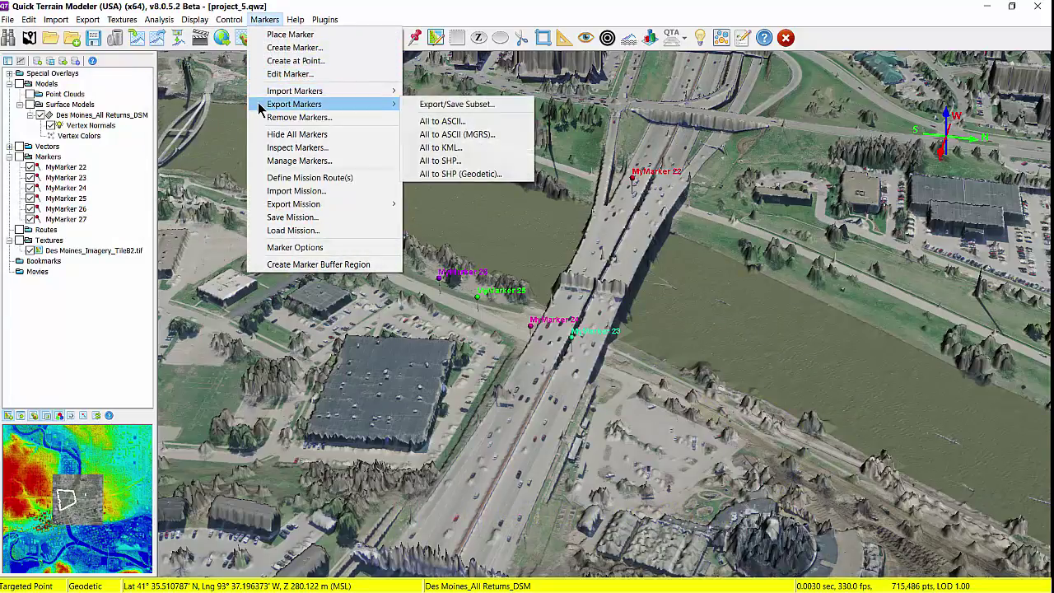